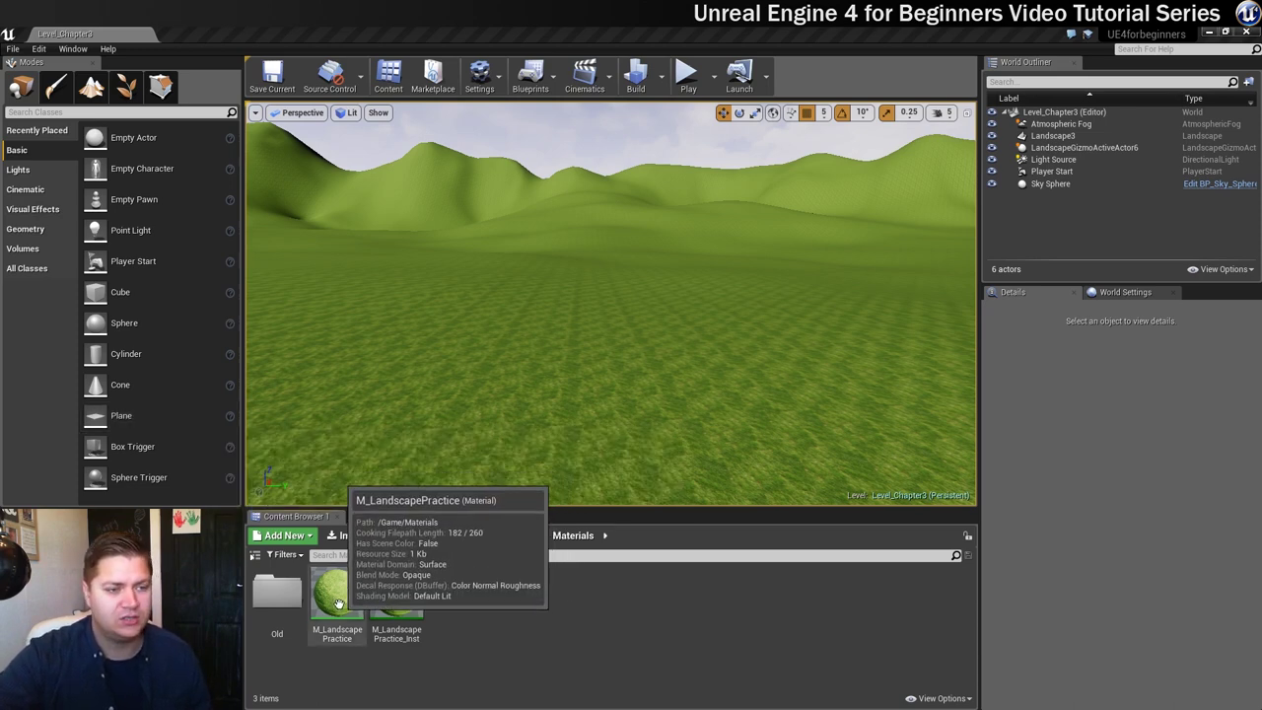
# Step: Open M_LandscapePractice in the Material Editor and deselect its result node
pyautogui.doubleClick(338, 603)
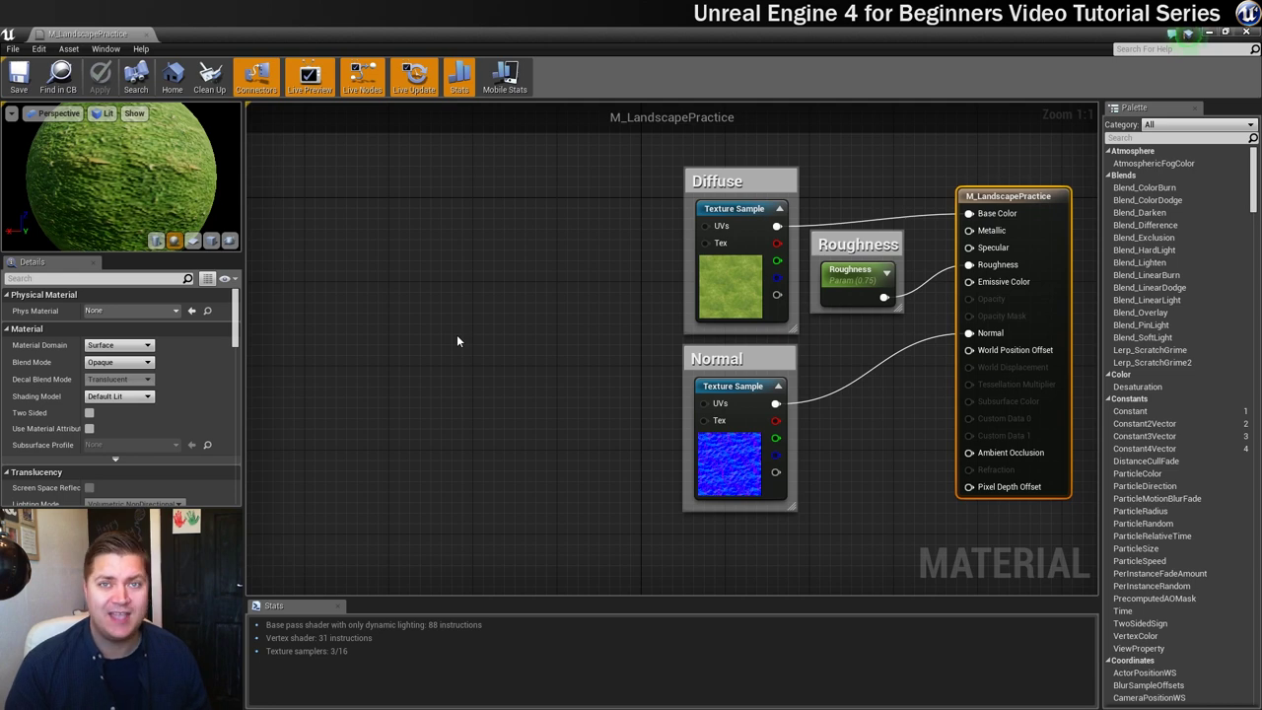
pyautogui.click(424, 318)
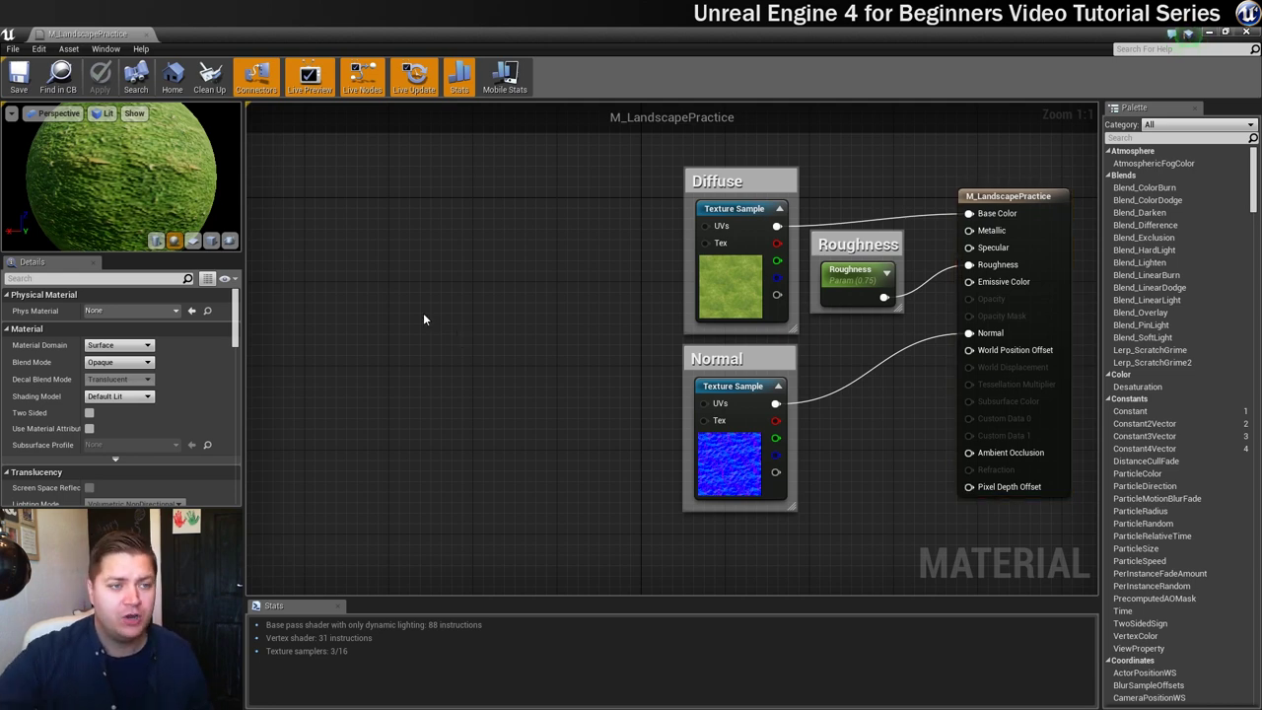
# Step: Add a LandscapeLayerCoords node and wire it into the UVs of both the Diffuse and Normal textures
pyautogui.rightClick(439, 307)
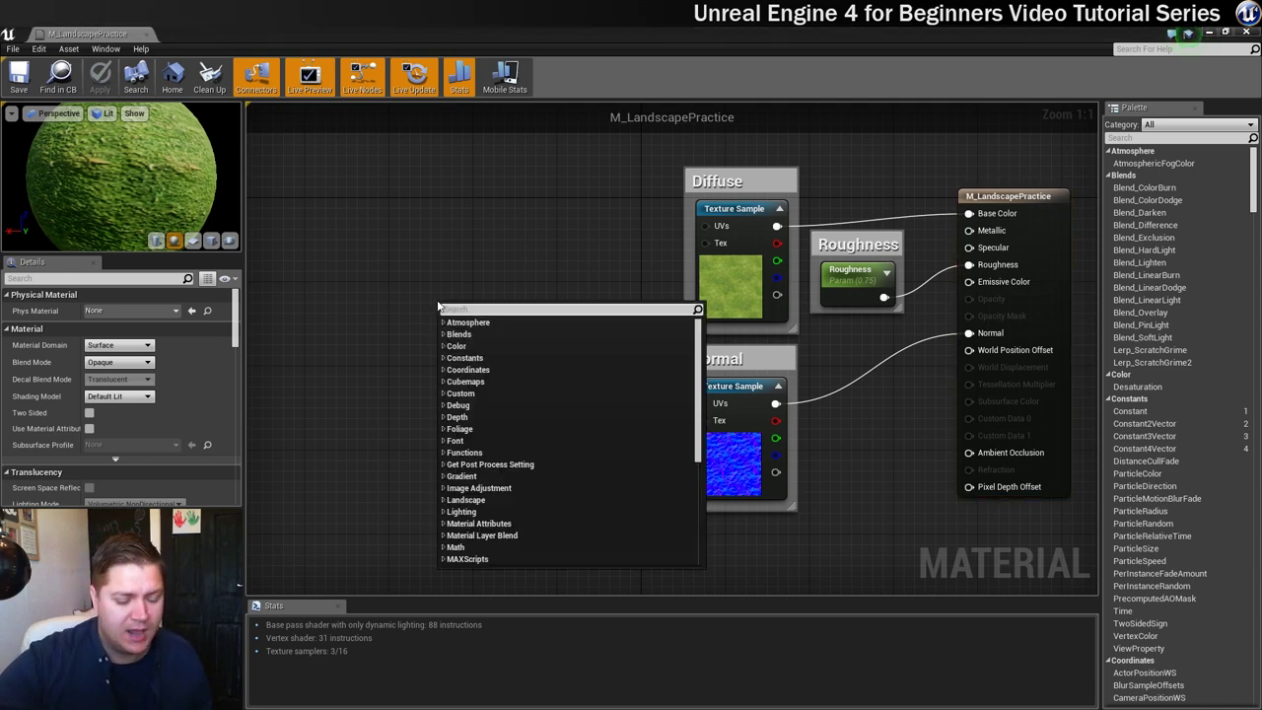
pyautogui.write('landscape')
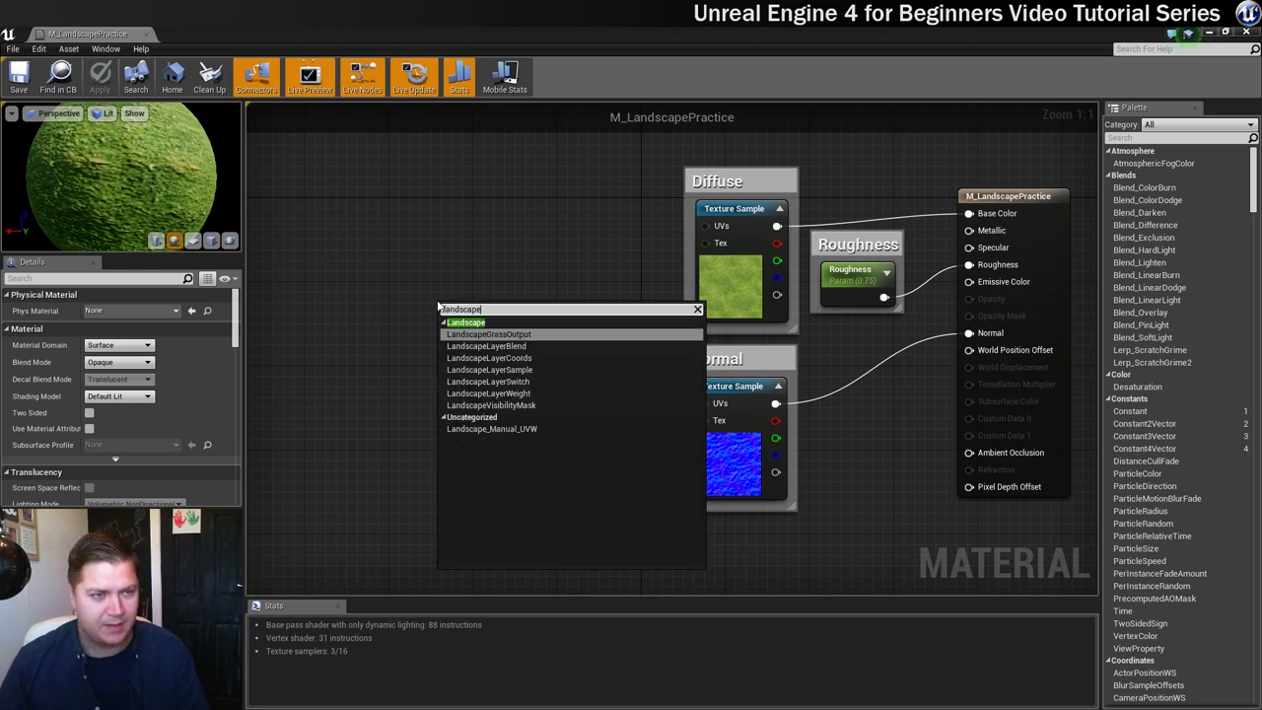
pyautogui.click(490, 361)
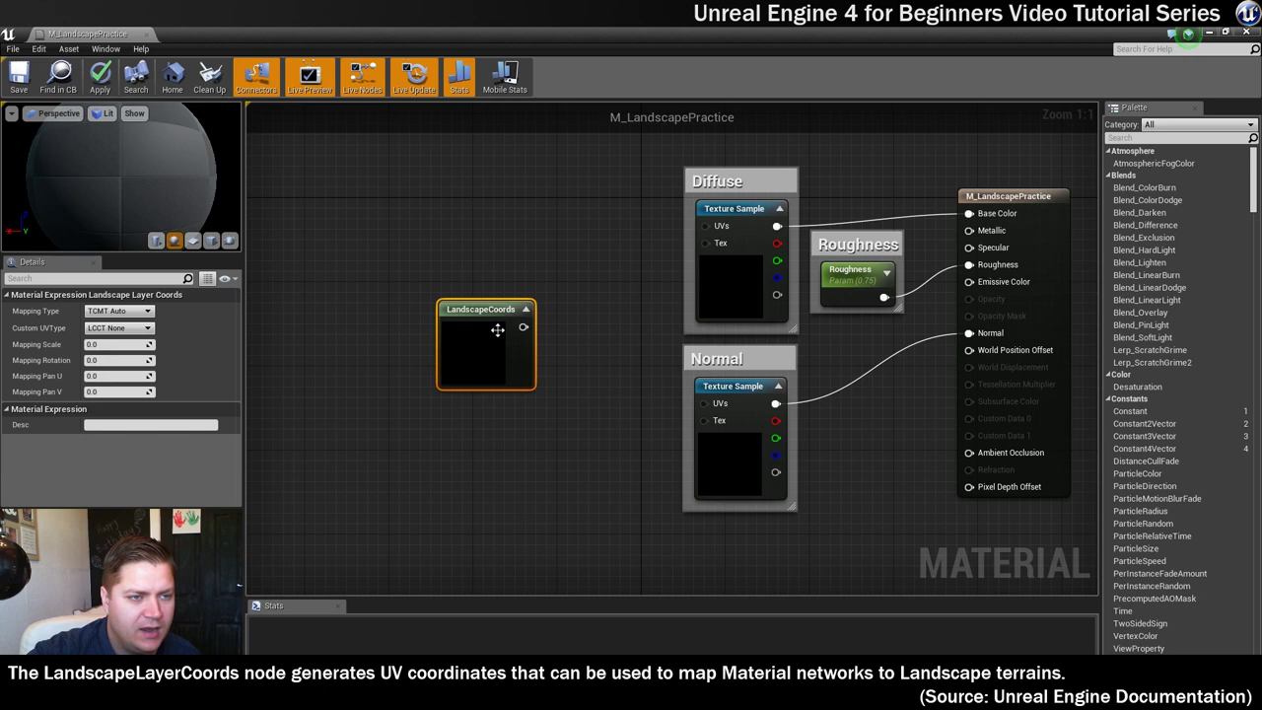
pyautogui.moveTo(454, 315); pyautogui.dragTo(389, 305)
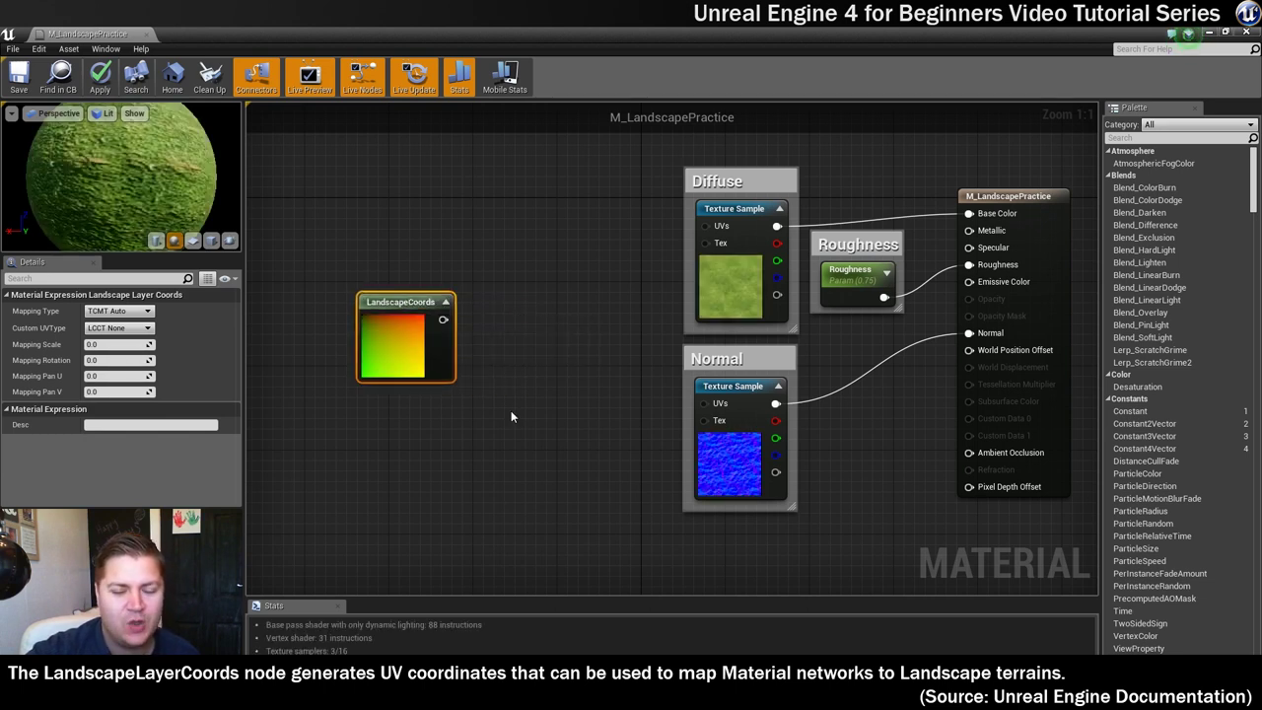
pyautogui.moveTo(444, 319); pyautogui.dragTo(703, 226)
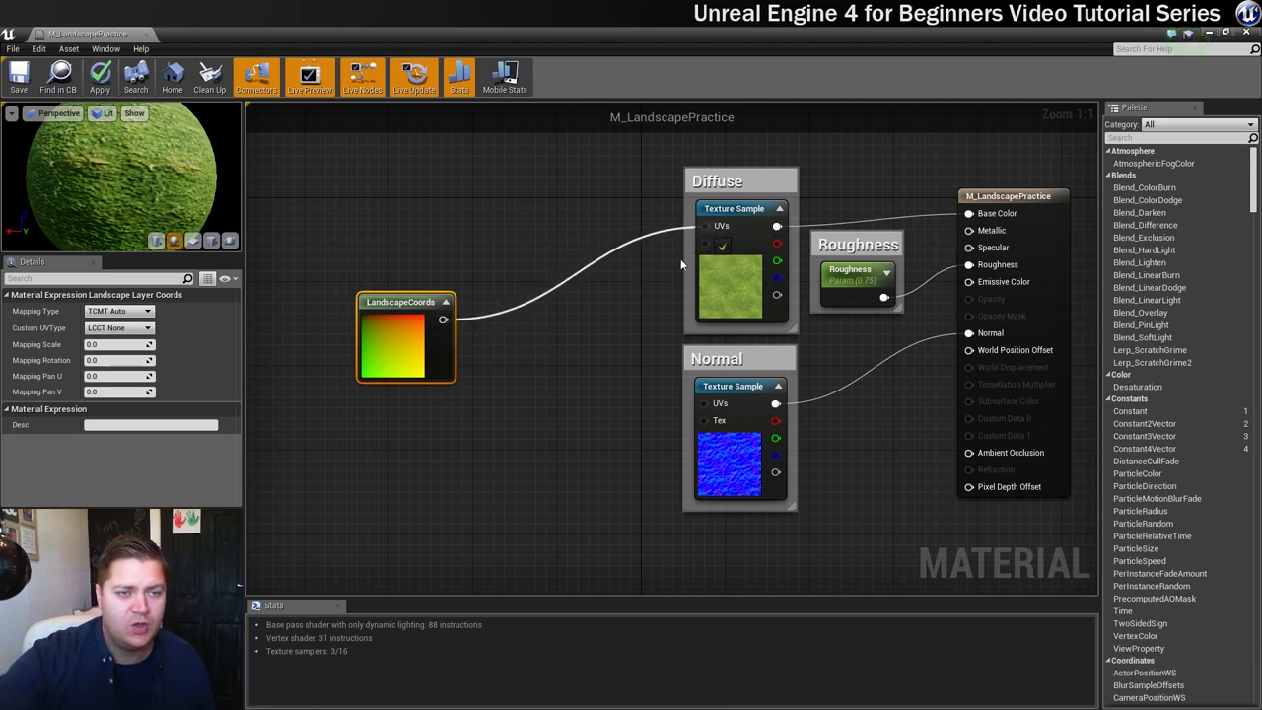
pyautogui.moveTo(444, 321); pyautogui.dragTo(699, 412)
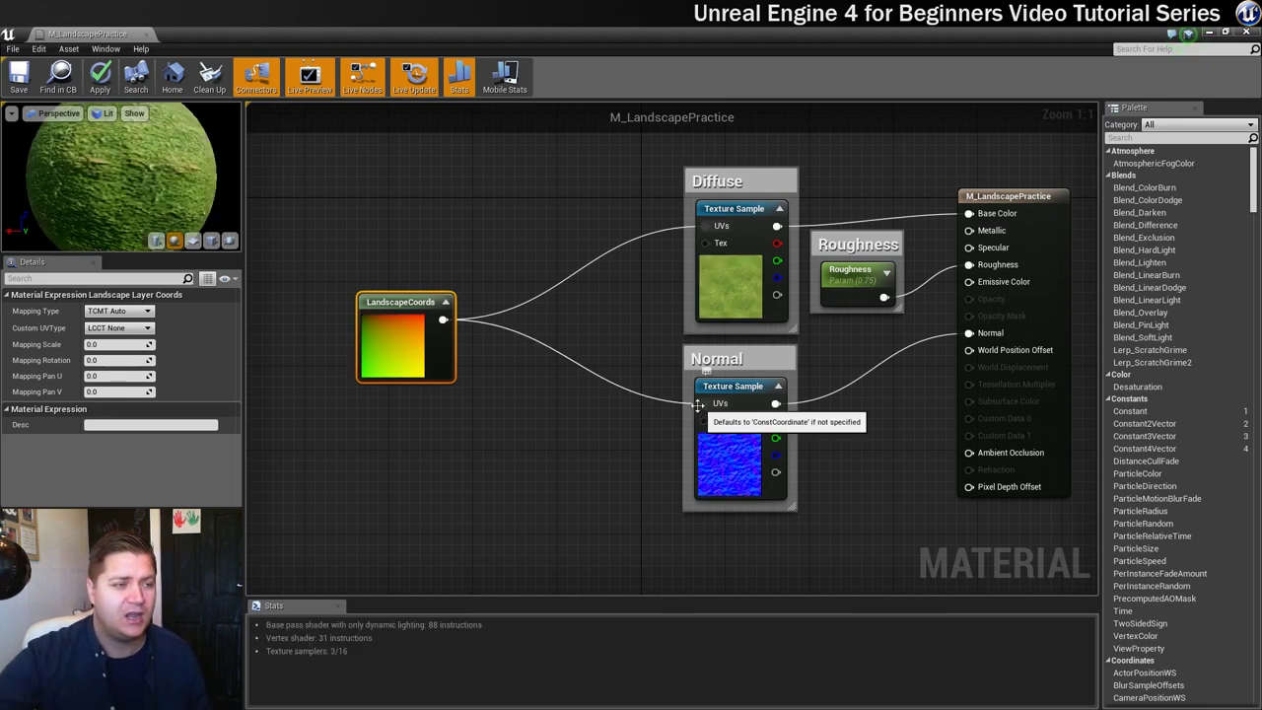
pyautogui.moveTo(48, 340)
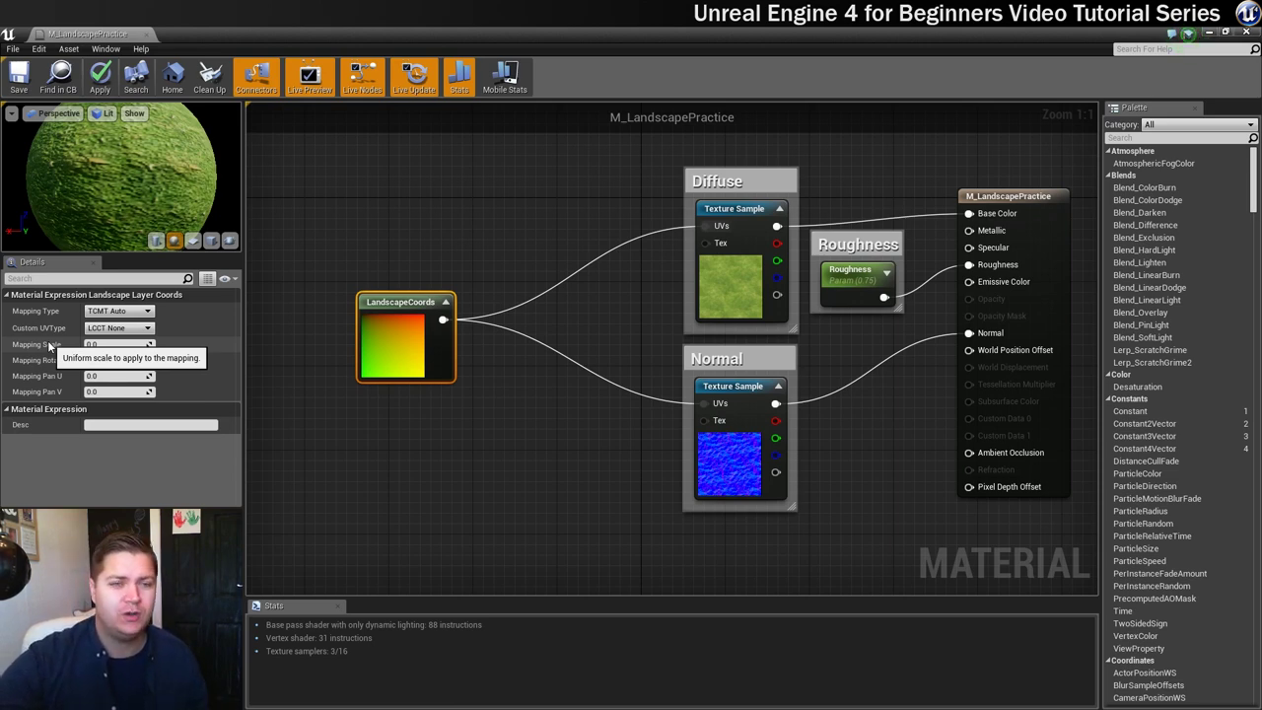
# Step: Break the LandscapeCoords links into the Diffuse and Normal texture UVs
pyautogui.keyDown('alt'); pyautogui.click(580, 272); pyautogui.keyUp('alt')
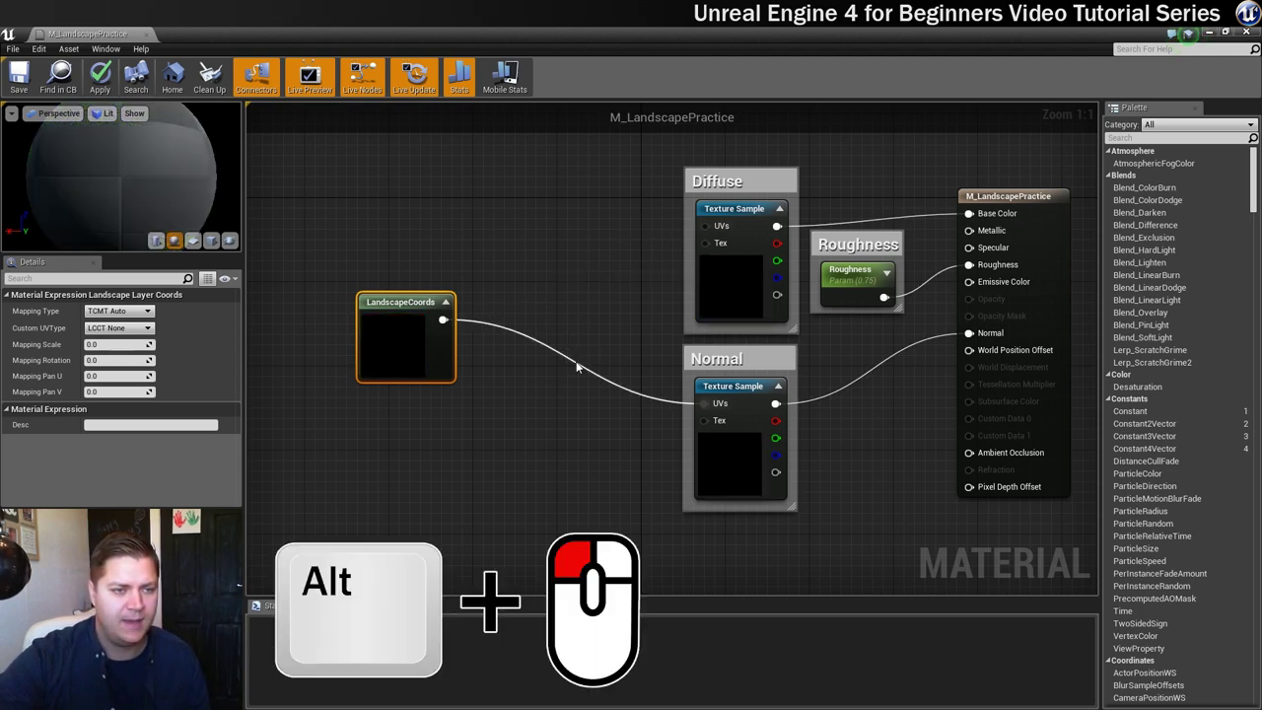
pyautogui.keyDown('alt'); pyautogui.click(578, 367); pyautogui.keyUp('alt')
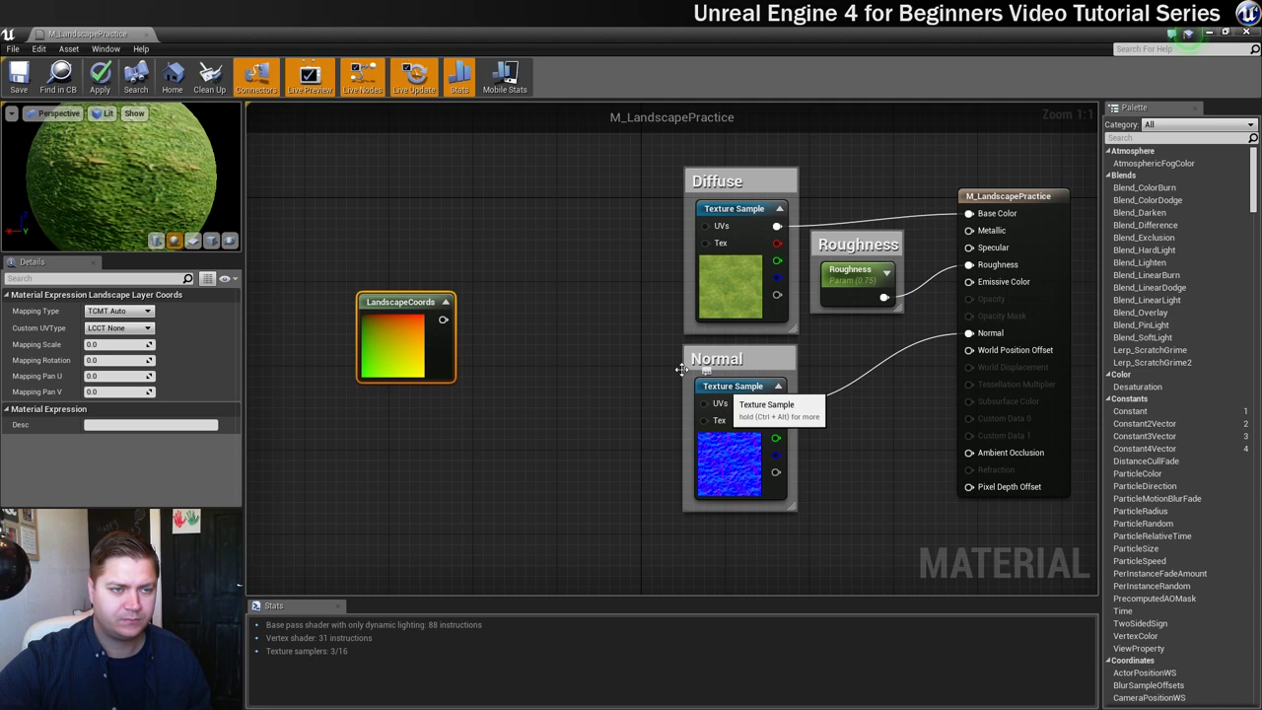
# Step: Insert a Multiply node fed by LandscapeCoords, with its output driving both texture samples' UVs
pyautogui.rightClick(533, 262)
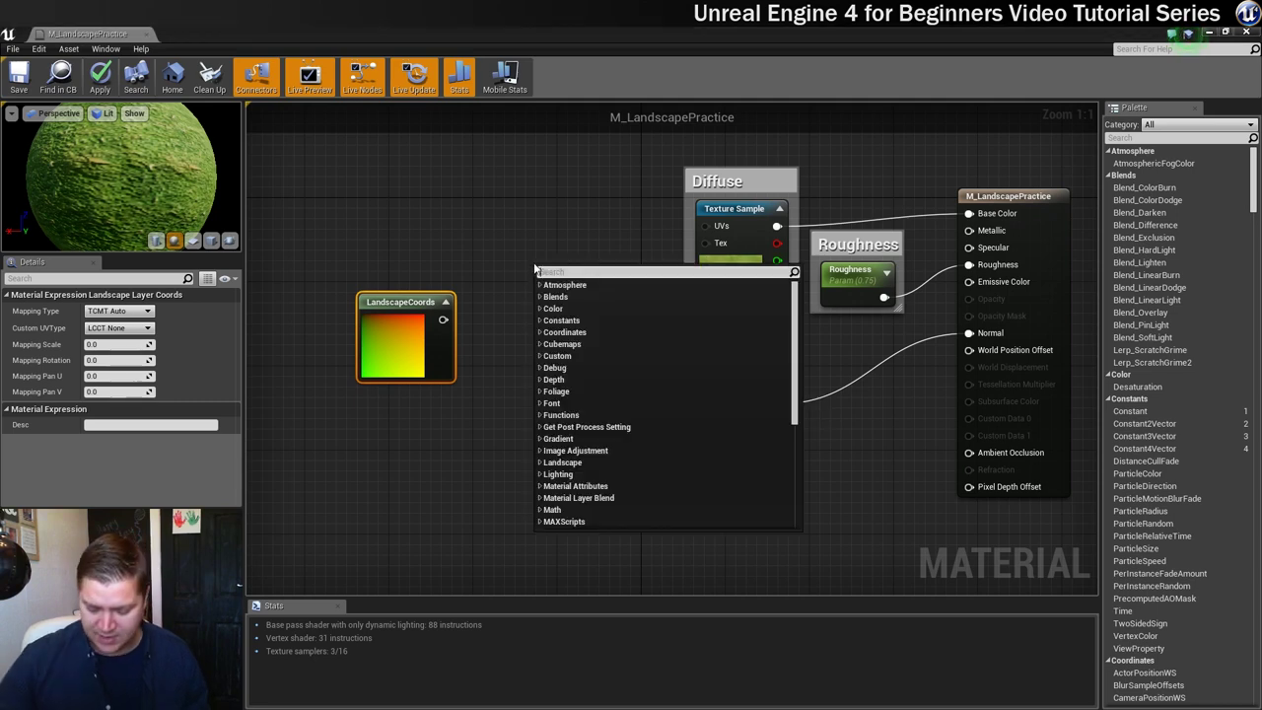
pyautogui.write('multi')
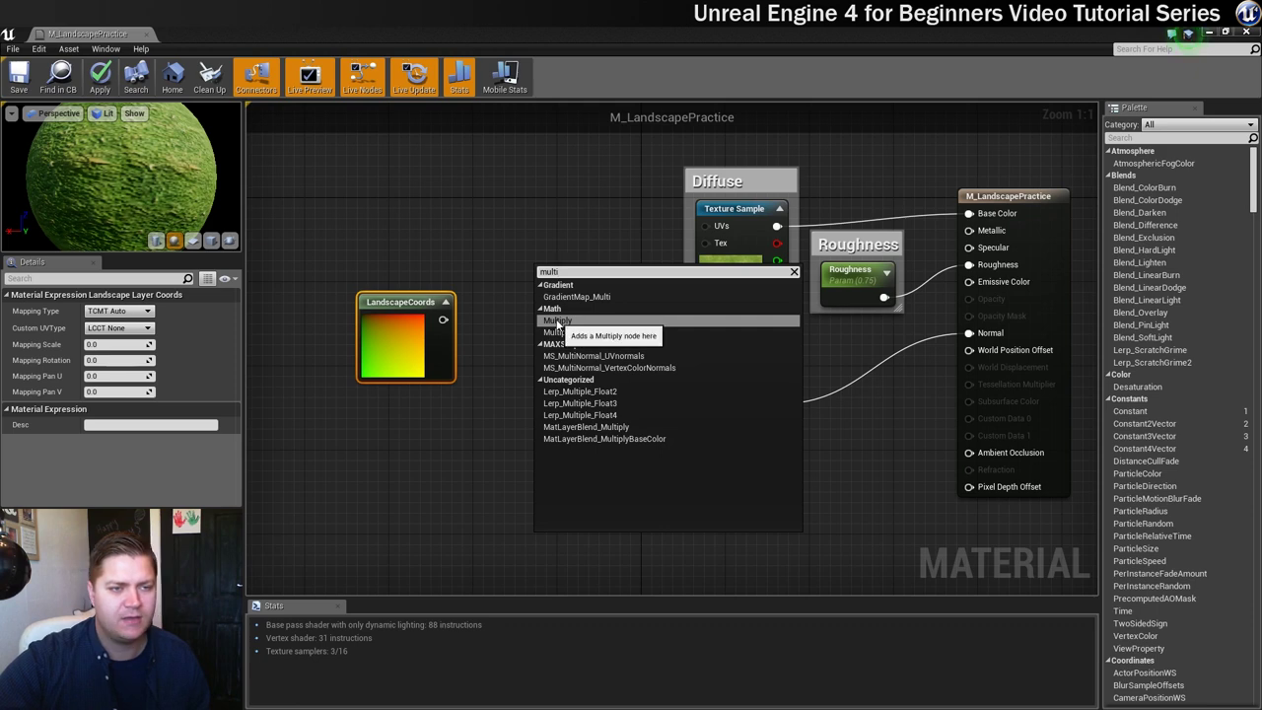
pyautogui.click(557, 323)
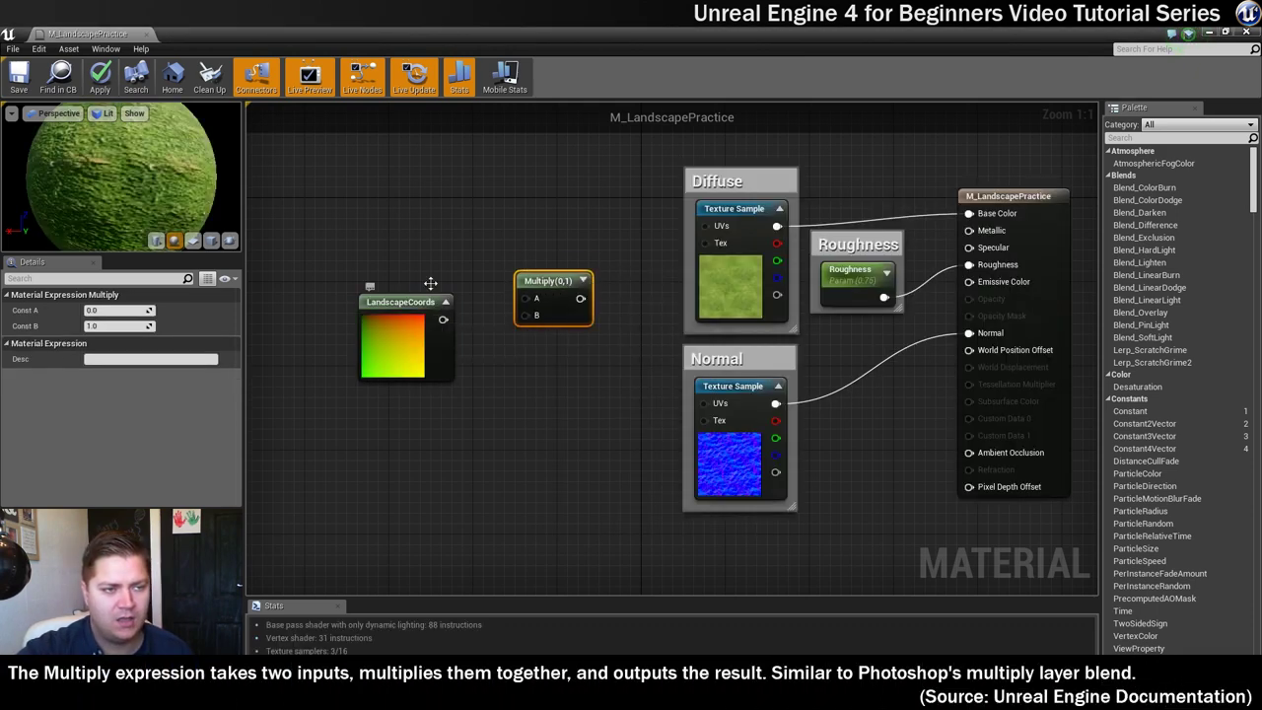
pyautogui.moveTo(443, 322); pyautogui.dragTo(706, 227)
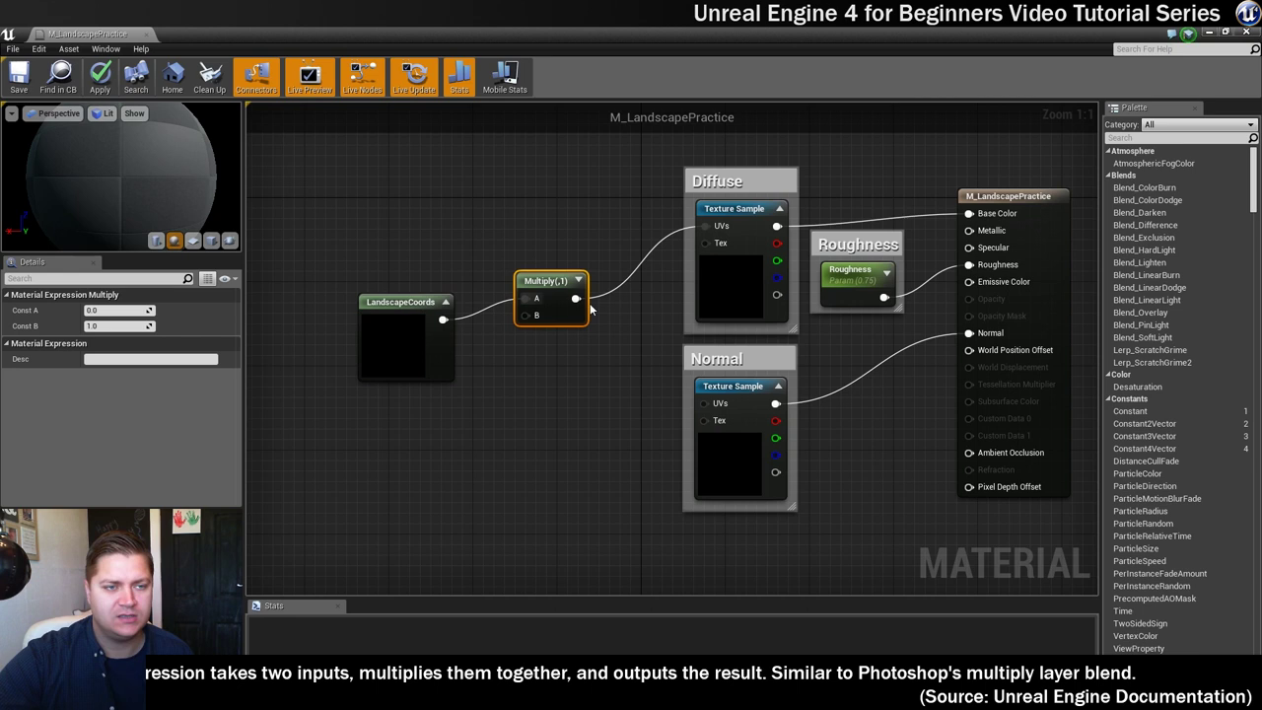
pyautogui.moveTo(576, 300); pyautogui.dragTo(704, 405)
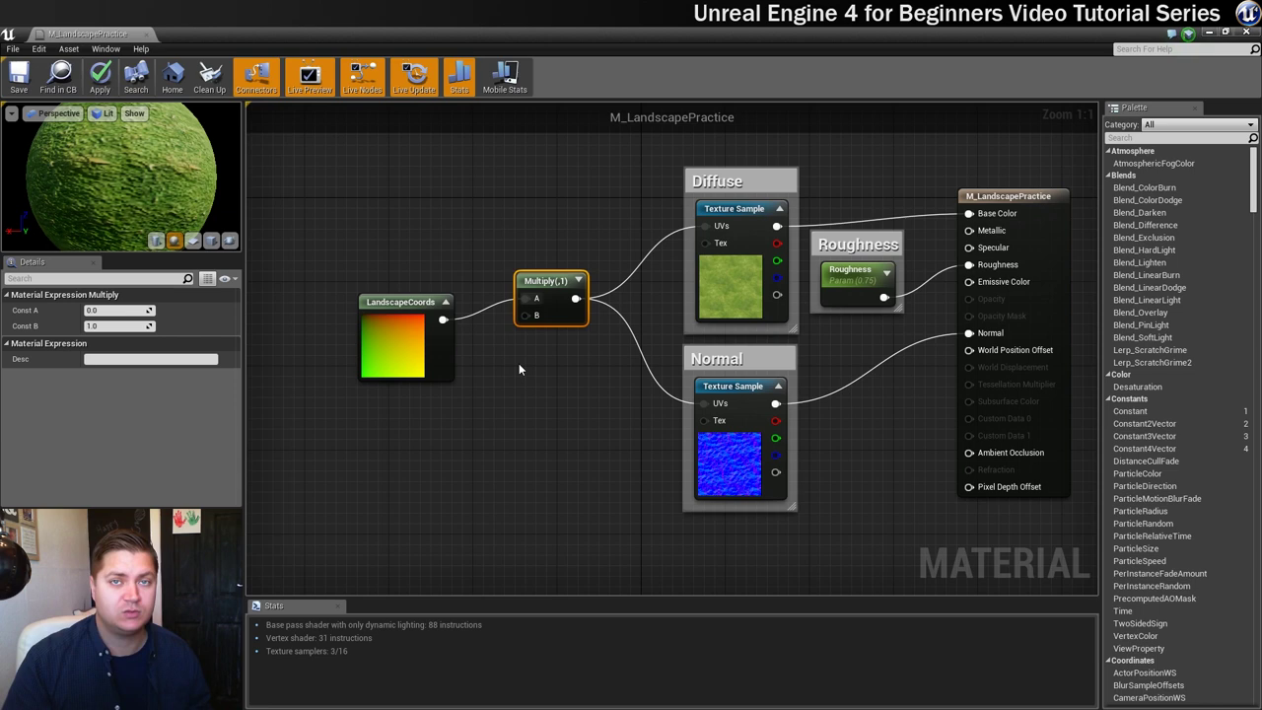
pyautogui.moveTo(560, 284); pyautogui.dragTo(581, 295)
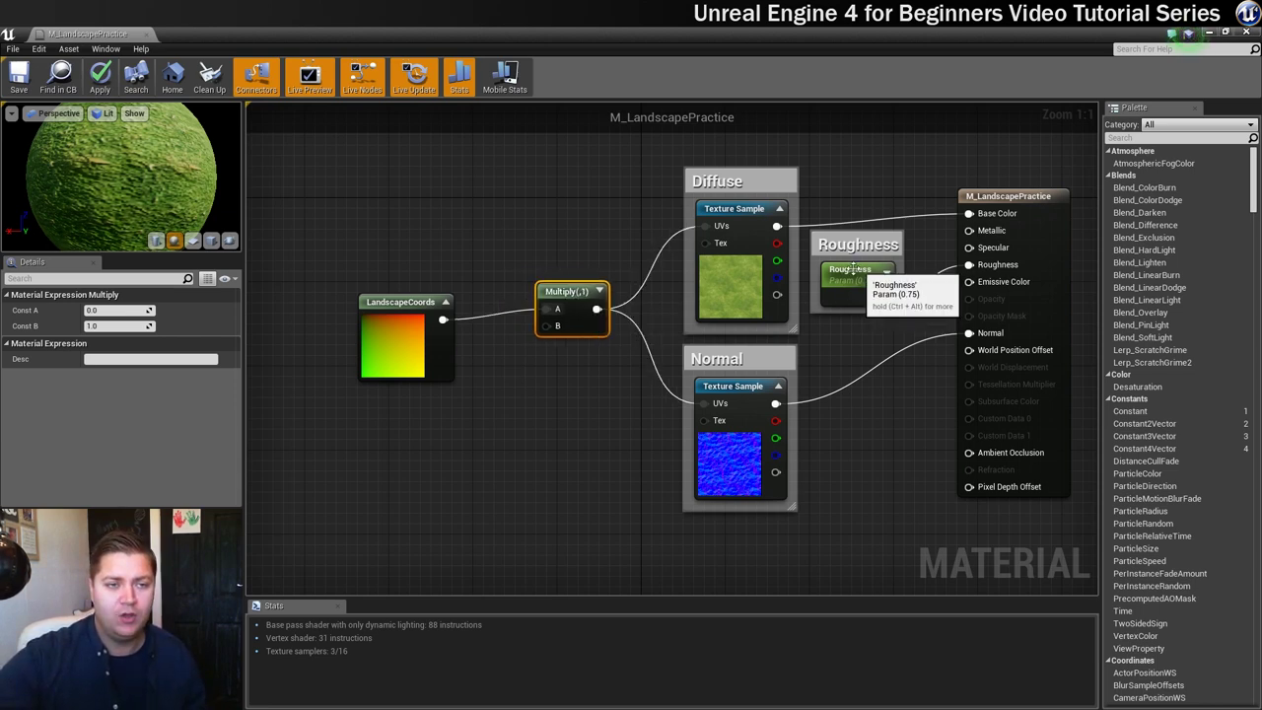
# Step: Add a ScalarParameter node left of the Multiply node to feed its B input
pyautogui.rightClick(500, 405)
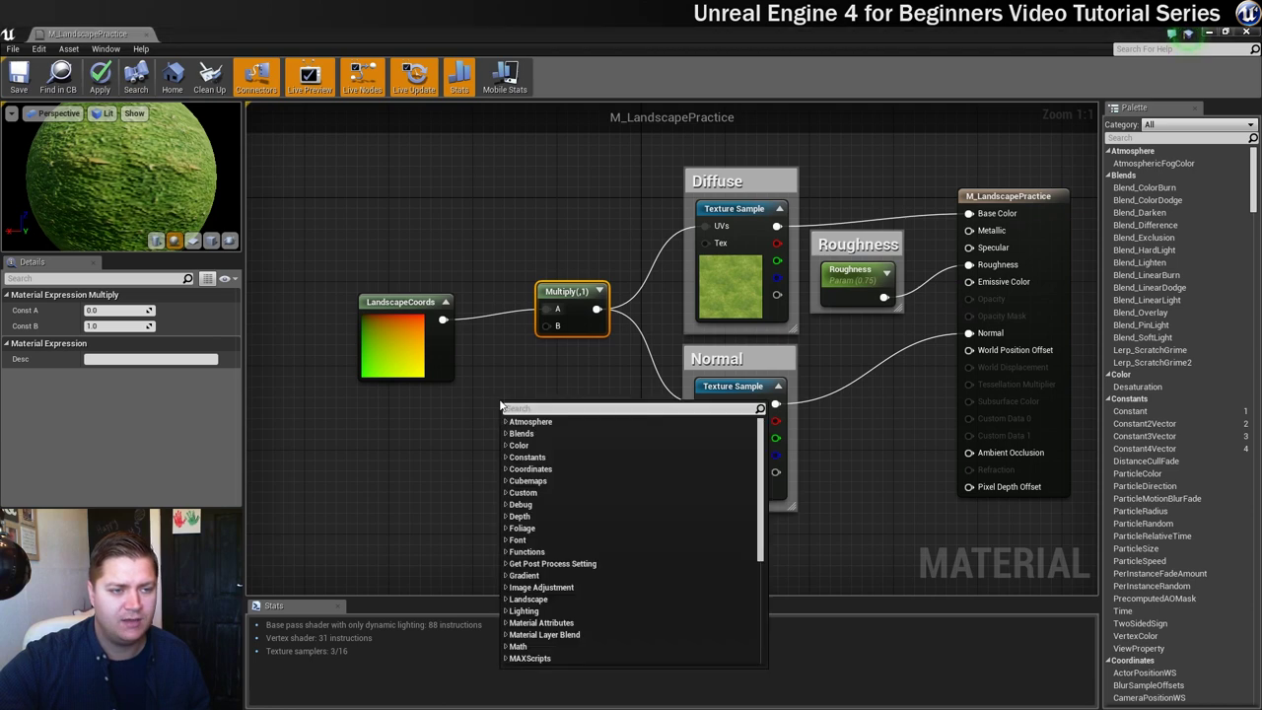
pyautogui.write('scal')
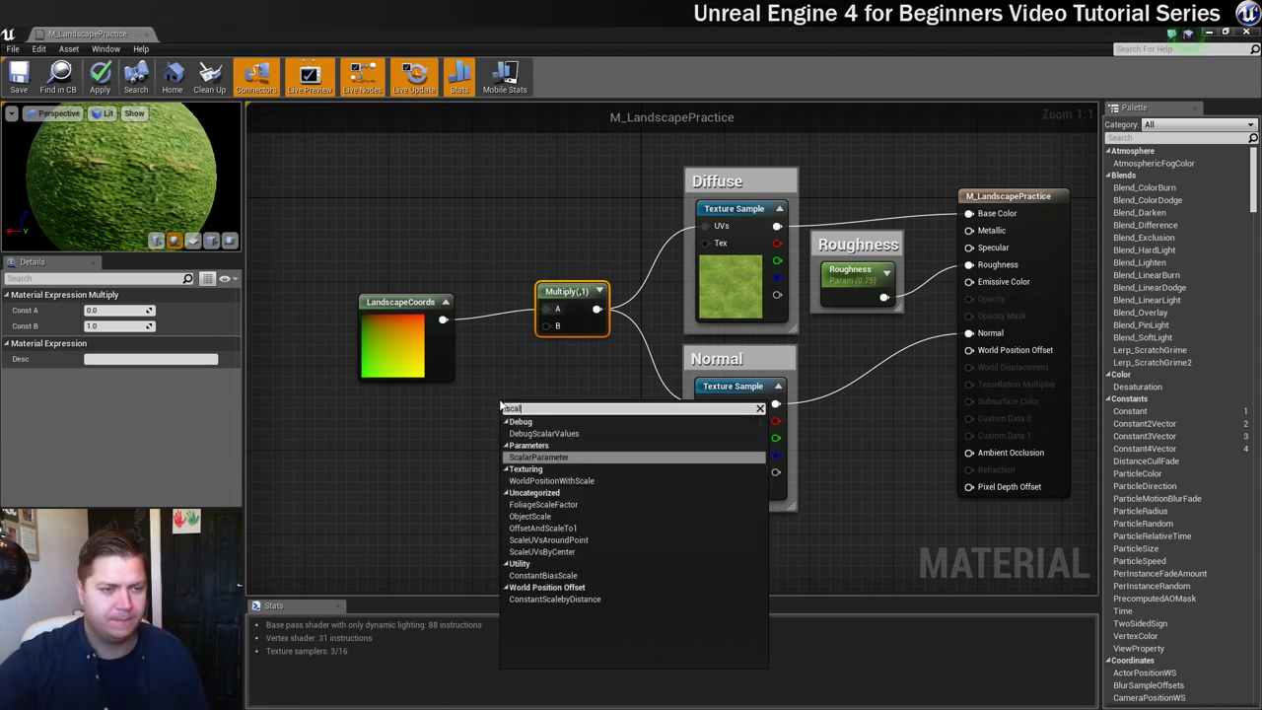
pyautogui.click(527, 457)
pyautogui.moveTo(522, 414); pyautogui.dragTo(546, 326)
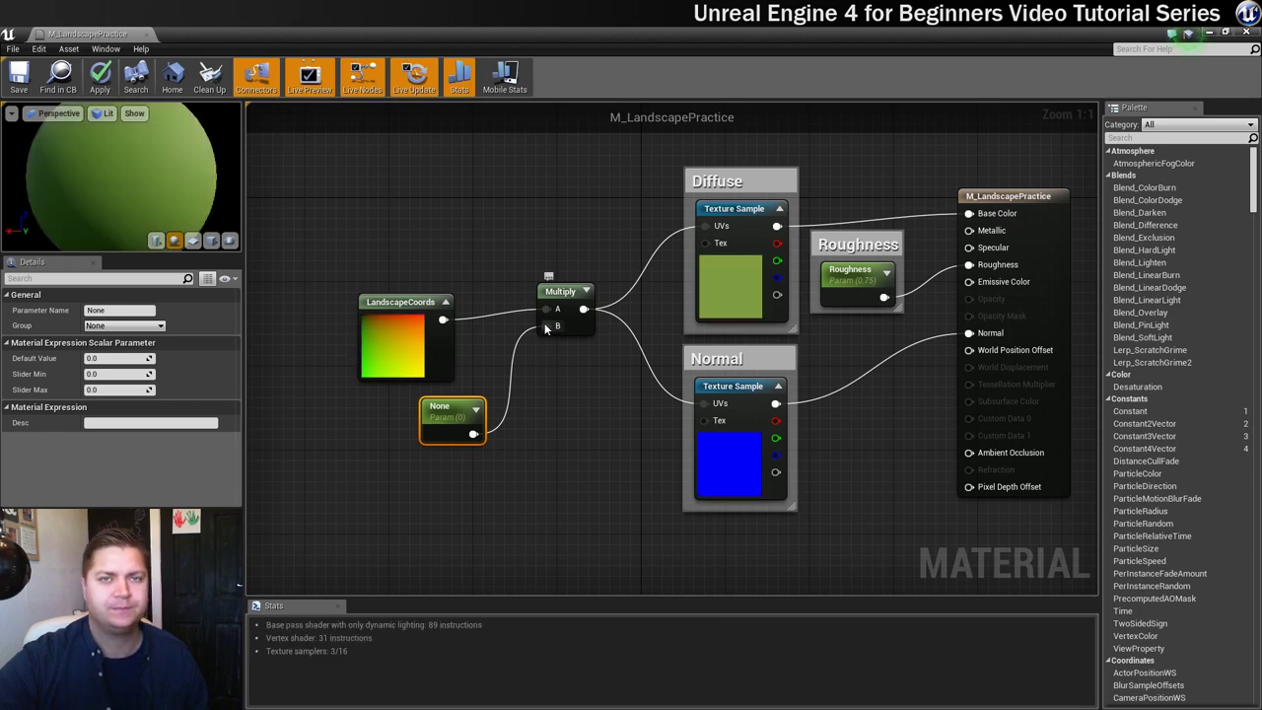
pyautogui.scroll(-1, 527, 420)
pyautogui.scroll(1, 445, 407)
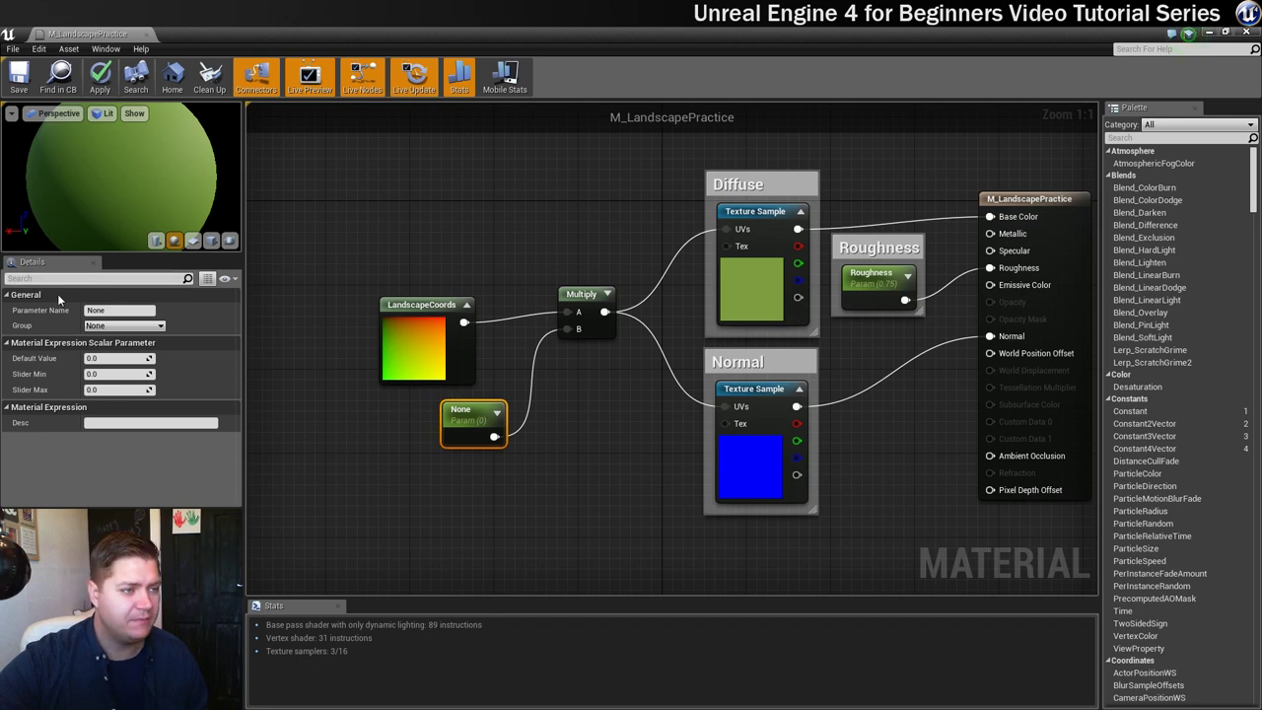
# Step: Name the scalar parameter GrassScale with default 1.0 and slider range 0.1 to 6.0
pyautogui.click(116, 309)
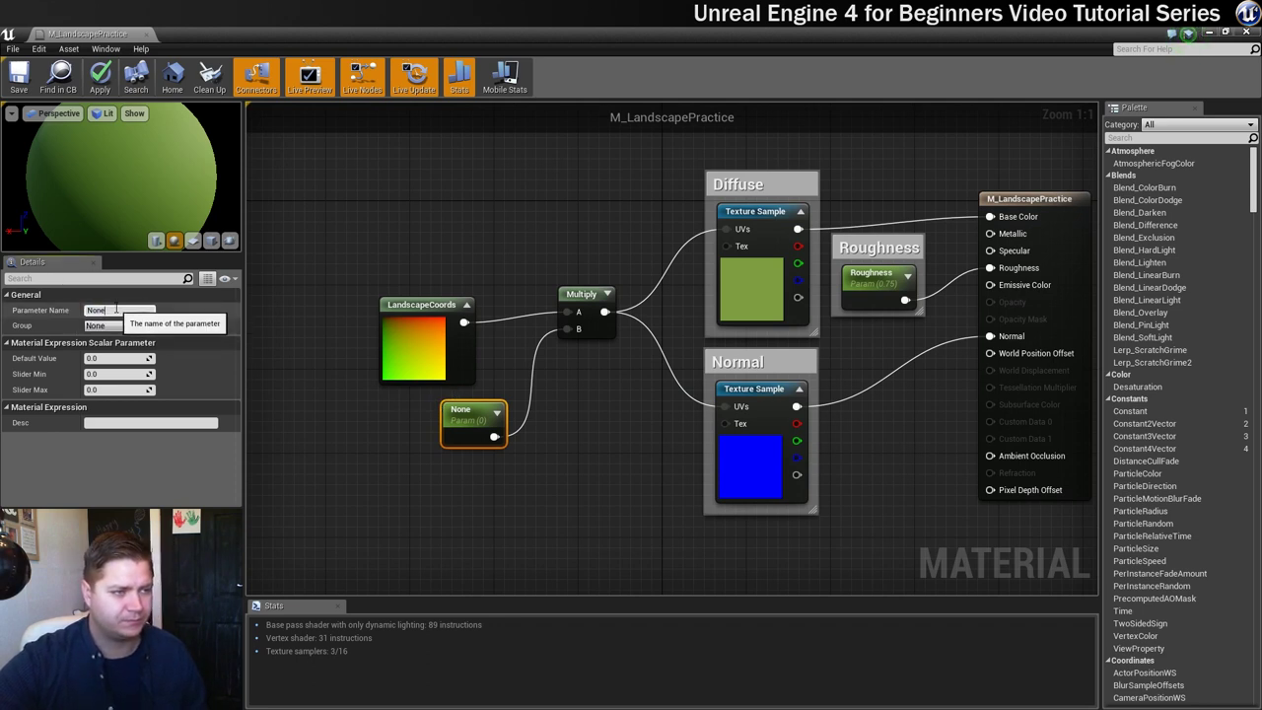
pyautogui.press('BackSpace')
pyautogui.press('BackSpace')
pyautogui.press('BackSpace')
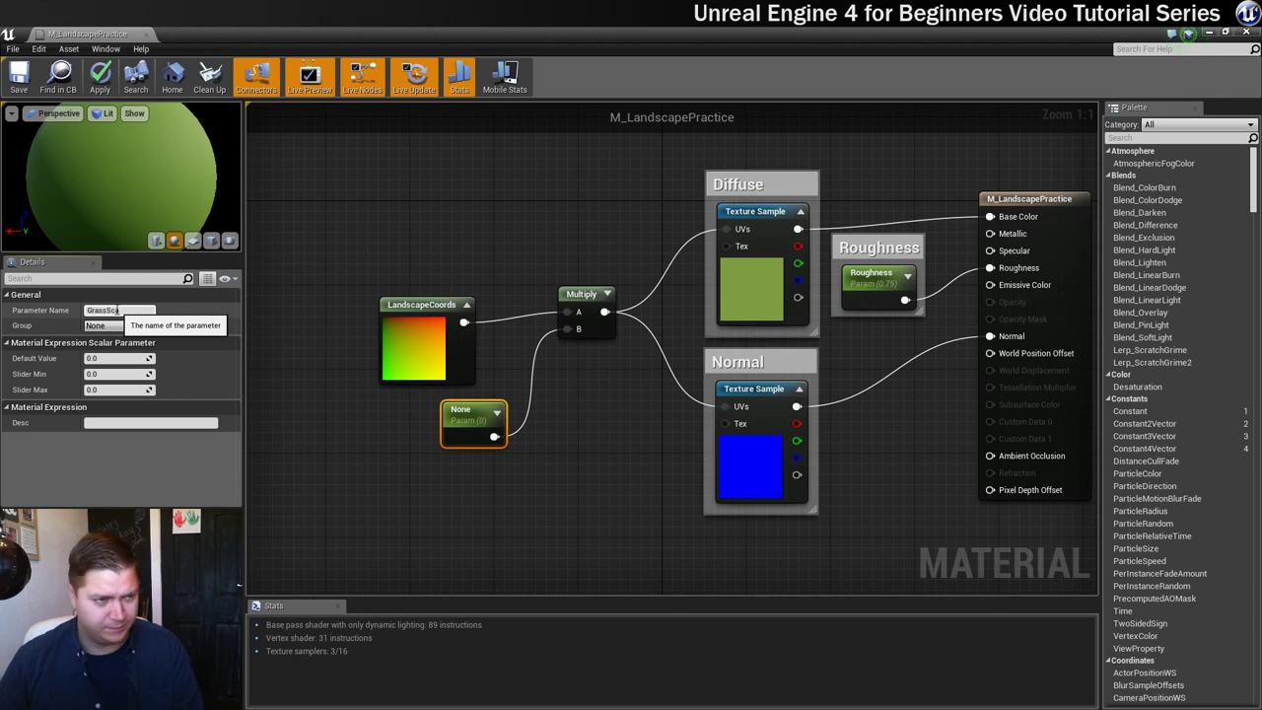
pyautogui.press('Return')
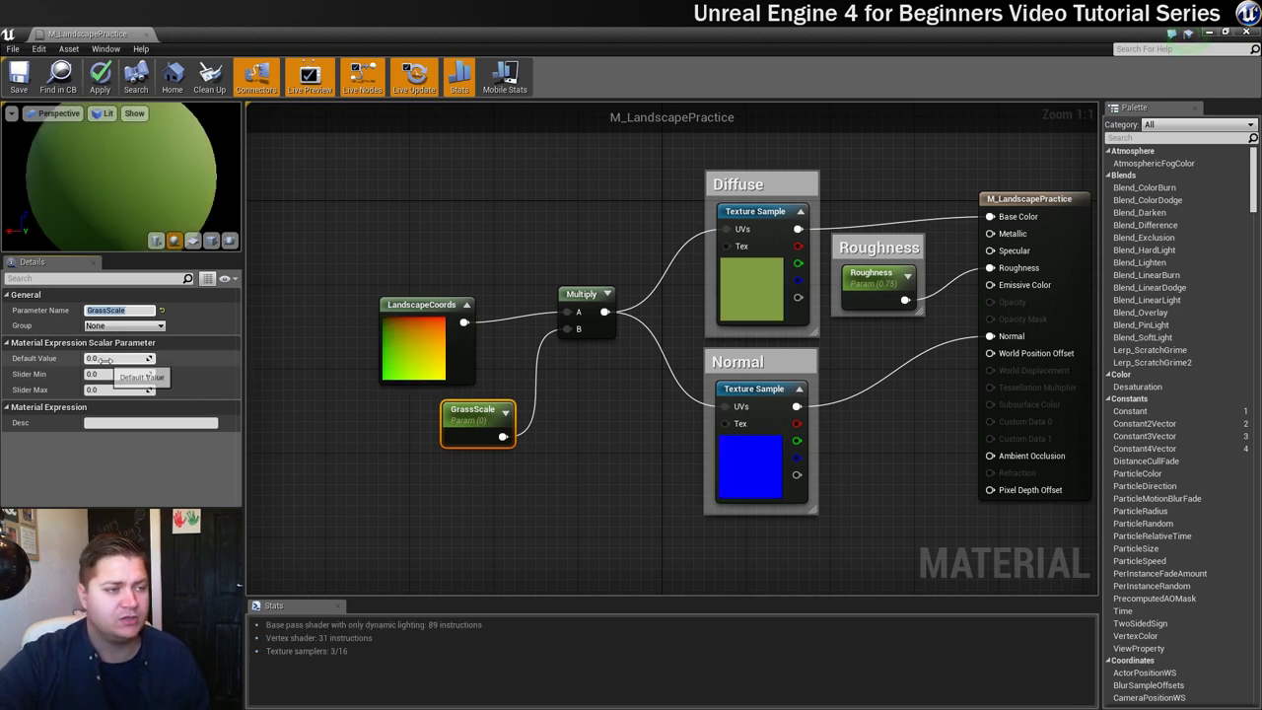
pyautogui.click(105, 358)
pyautogui.write('1')
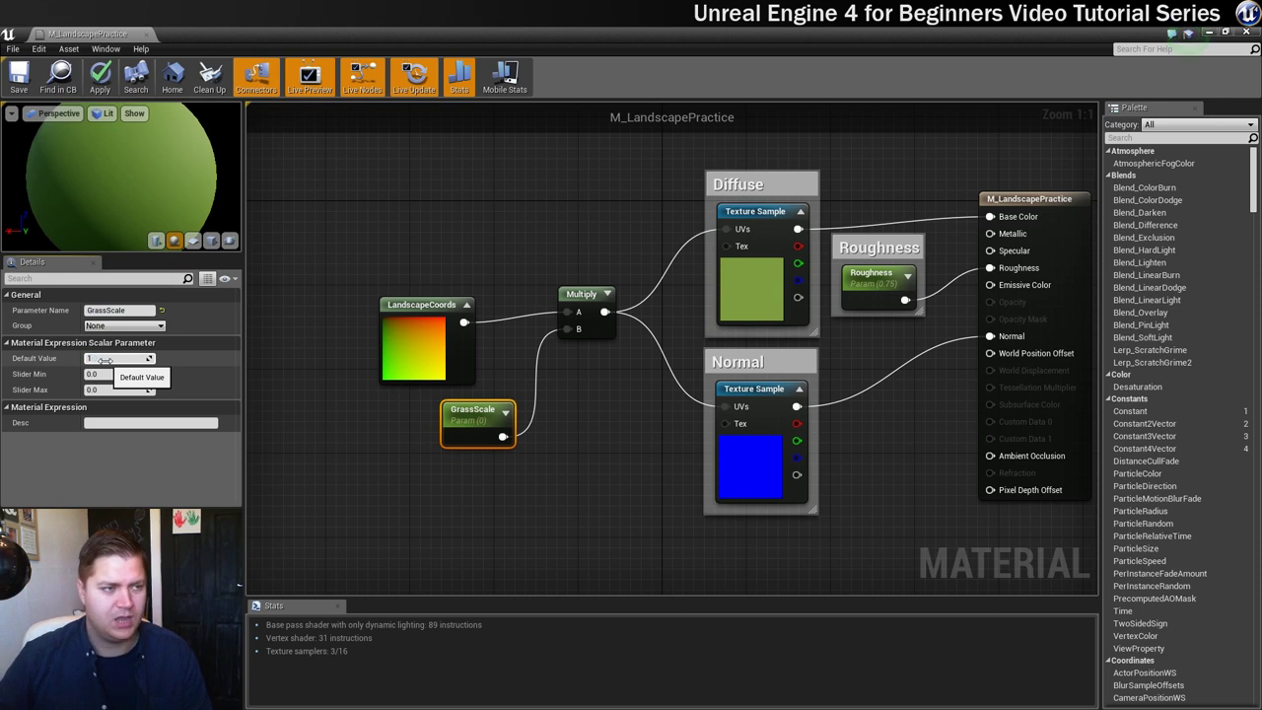
pyautogui.press('Return')
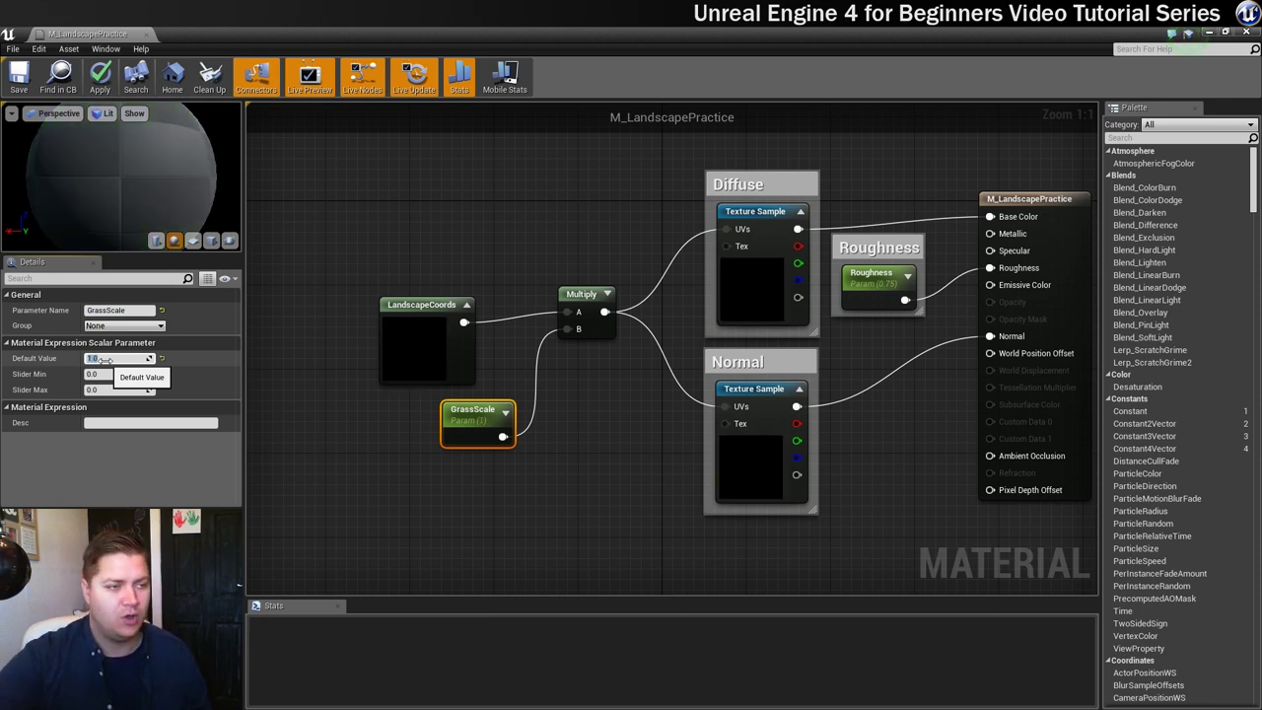
pyautogui.click(104, 375)
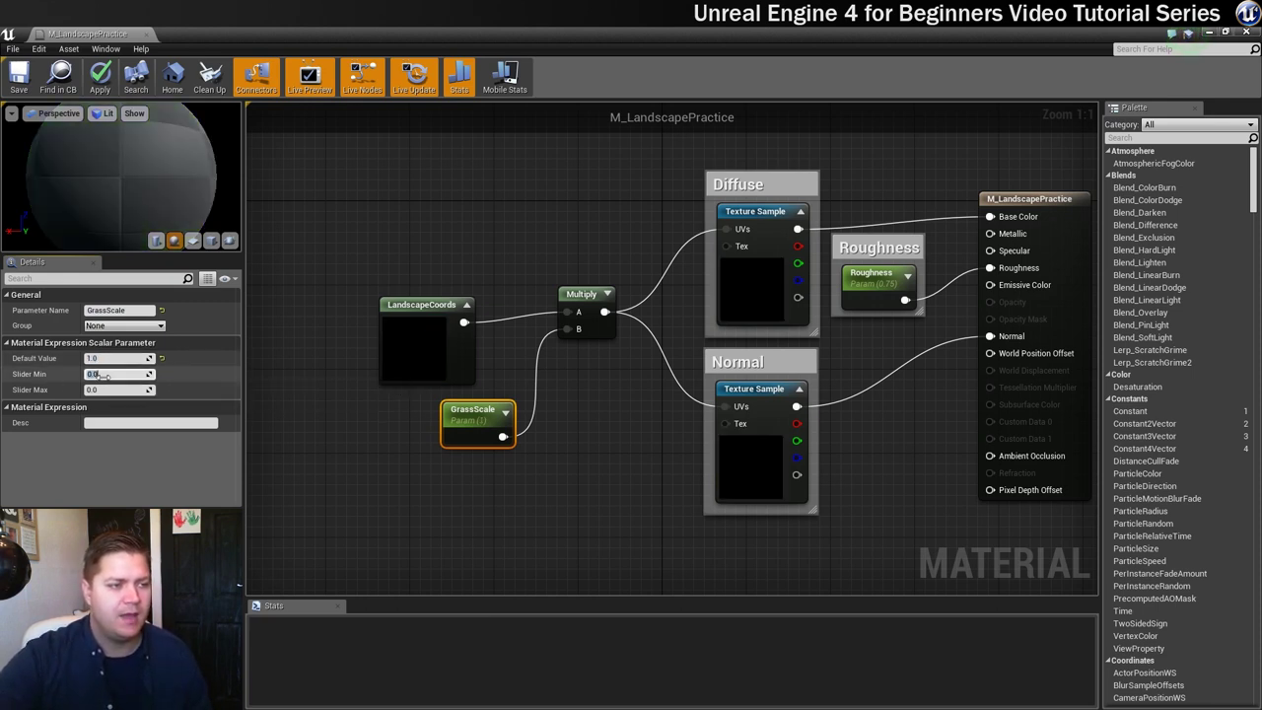
pyautogui.write('0')
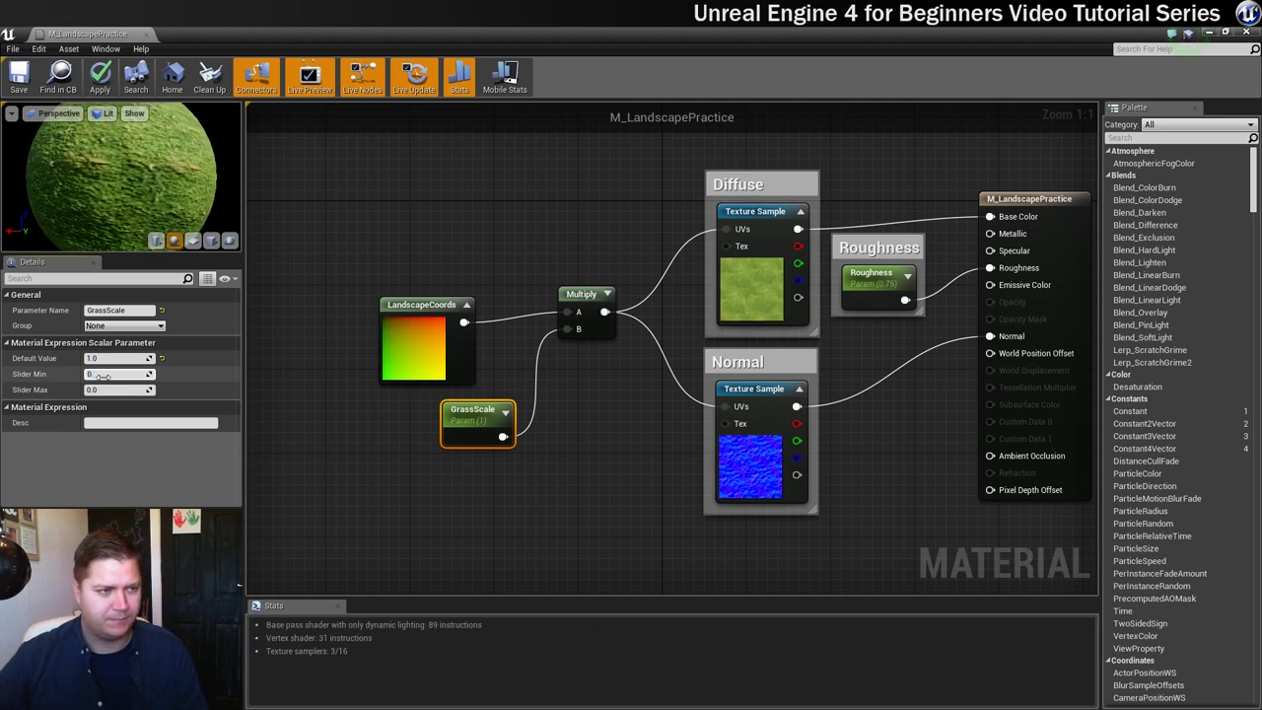
pyautogui.write('.1')
pyautogui.press('Return')
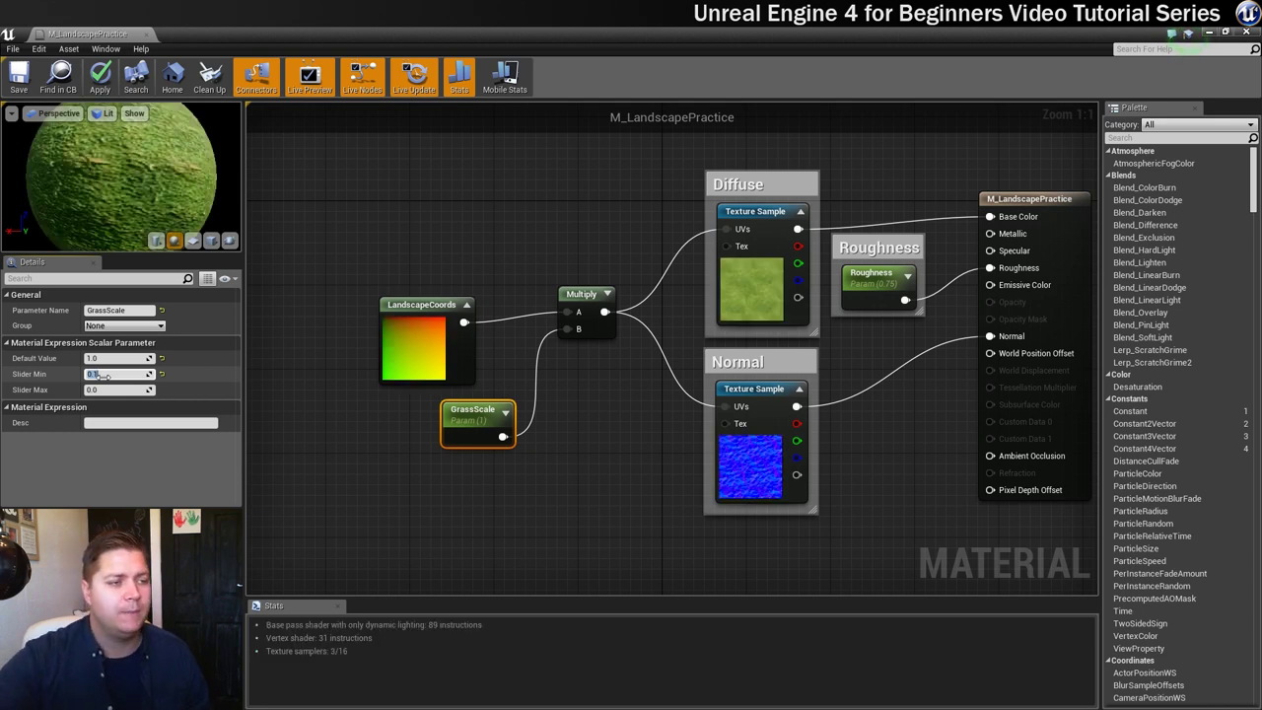
pyautogui.click(106, 390)
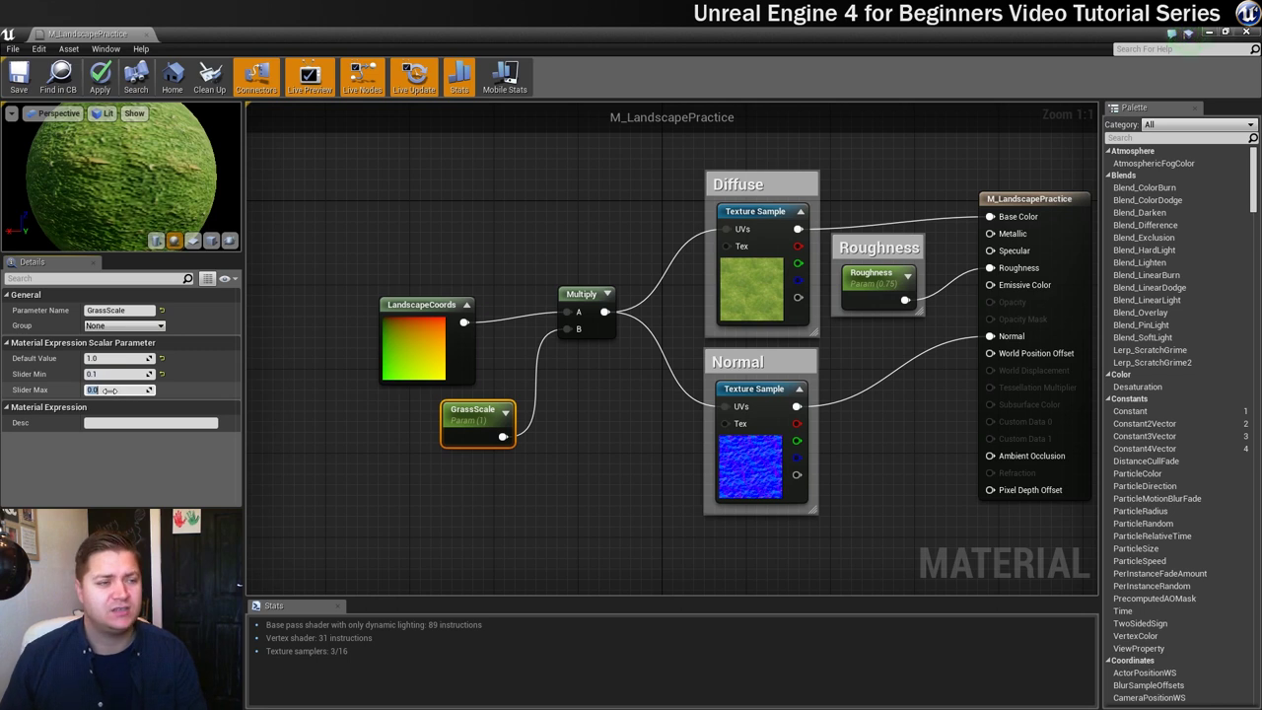
pyautogui.write('6')
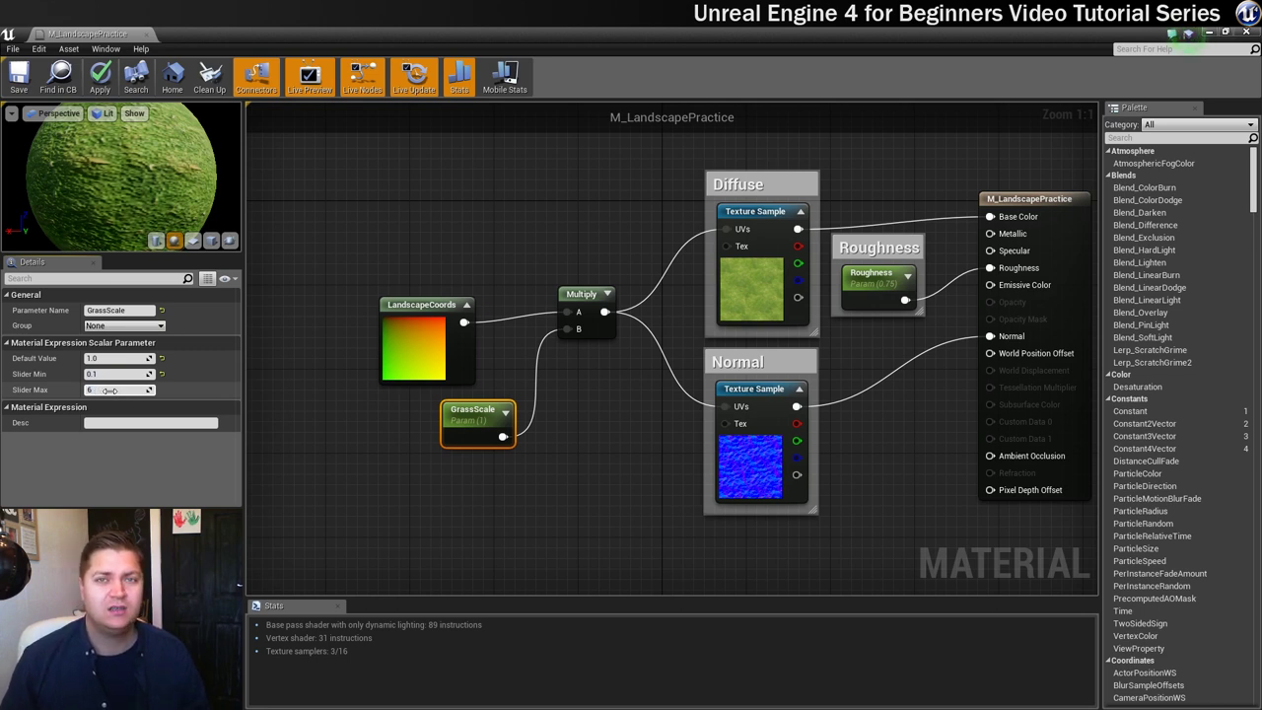
pyautogui.press('Return')
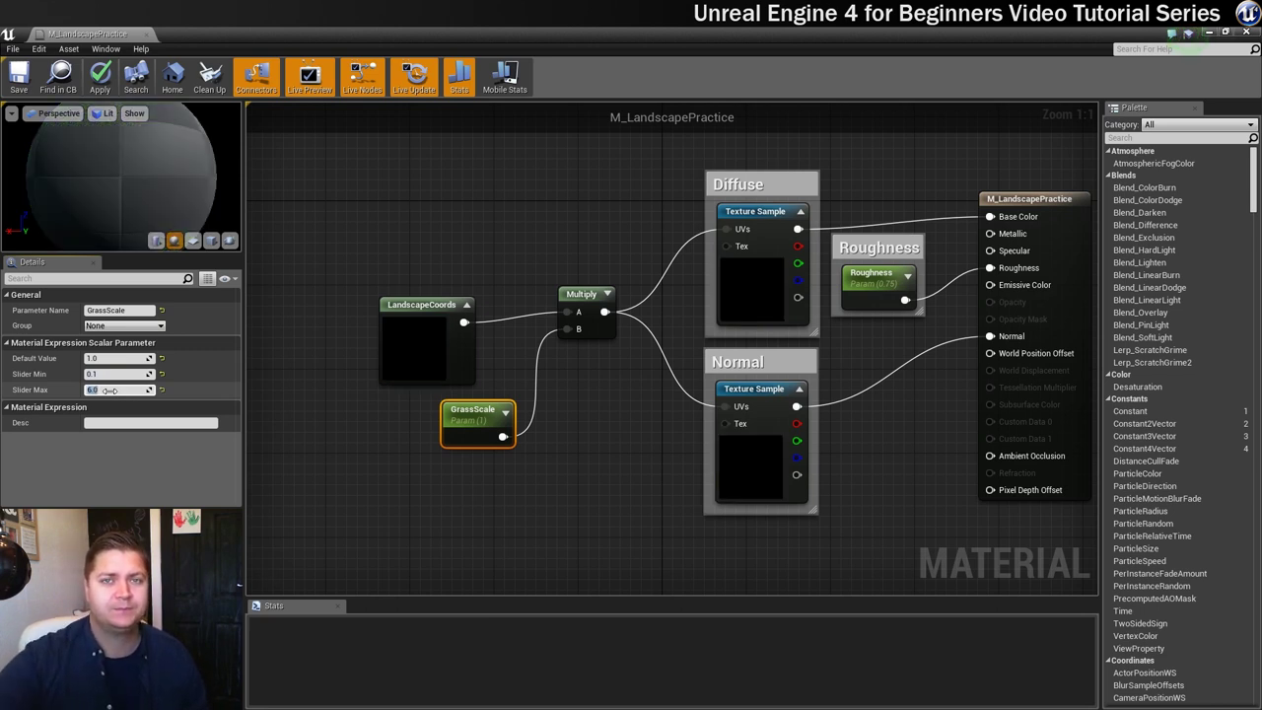
# Step: Tidy the nodes and wrap LandscapeCoords, GrassScale and Multiply in a 'GrassScale' comment
pyautogui.moveTo(585, 312); pyautogui.dragTo(562, 354)
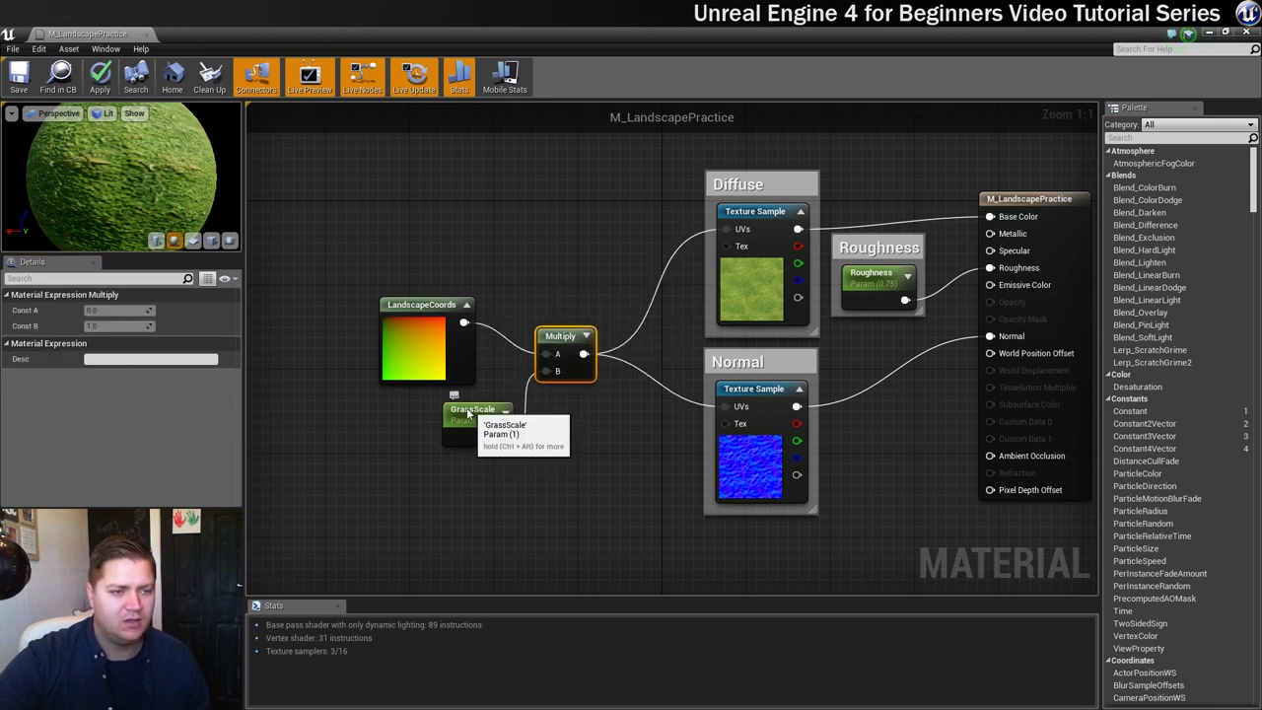
pyautogui.moveTo(469, 414); pyautogui.dragTo(427, 414)
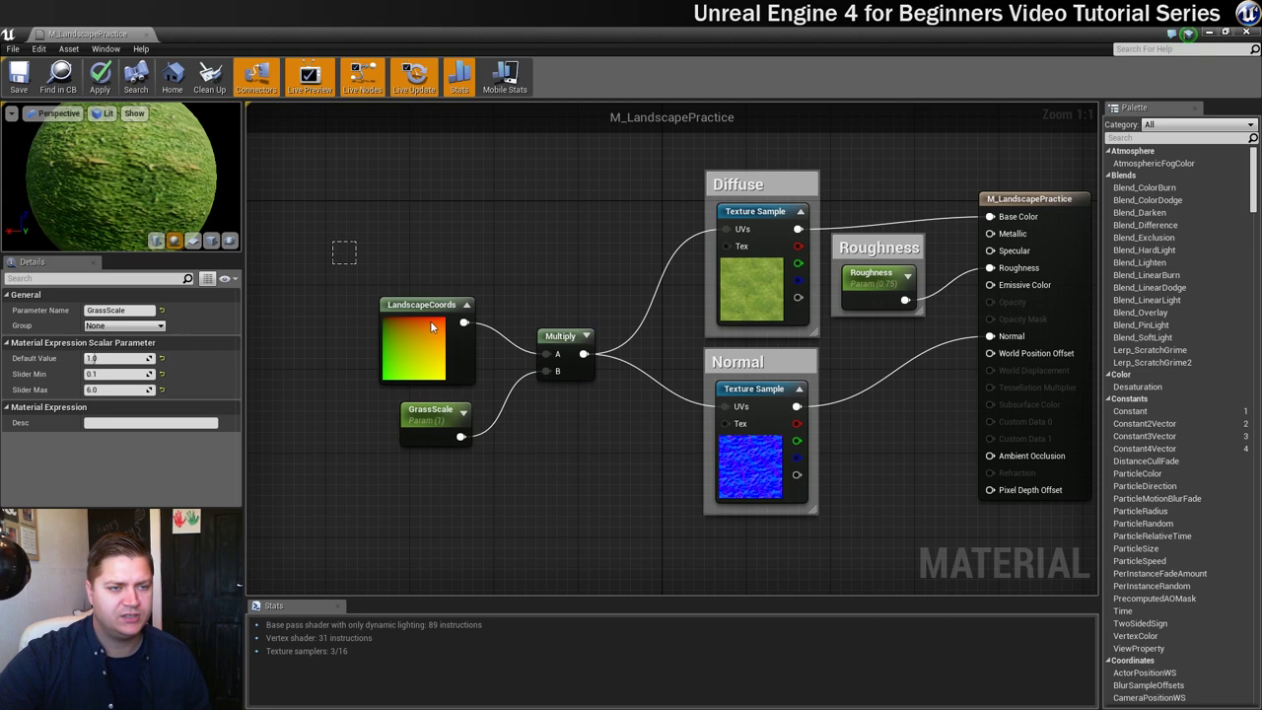
pyautogui.moveTo(430, 325); pyautogui.dragTo(600, 458)
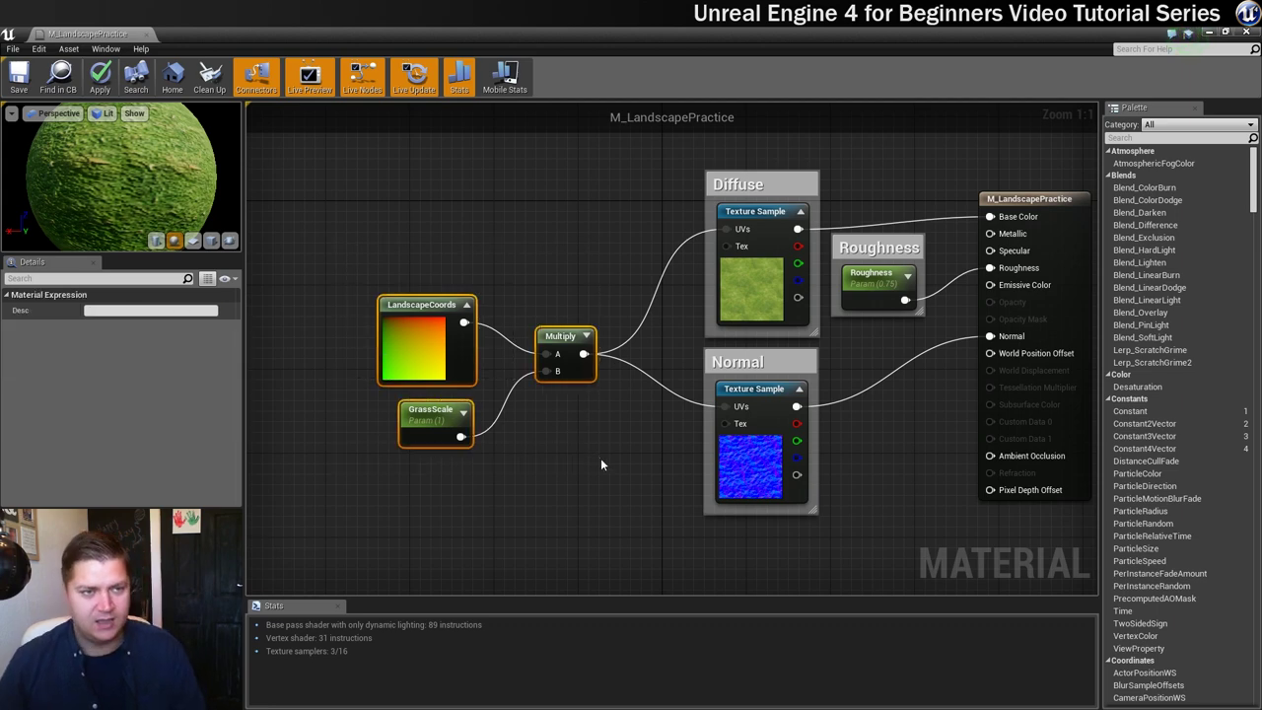
pyautogui.press('c')
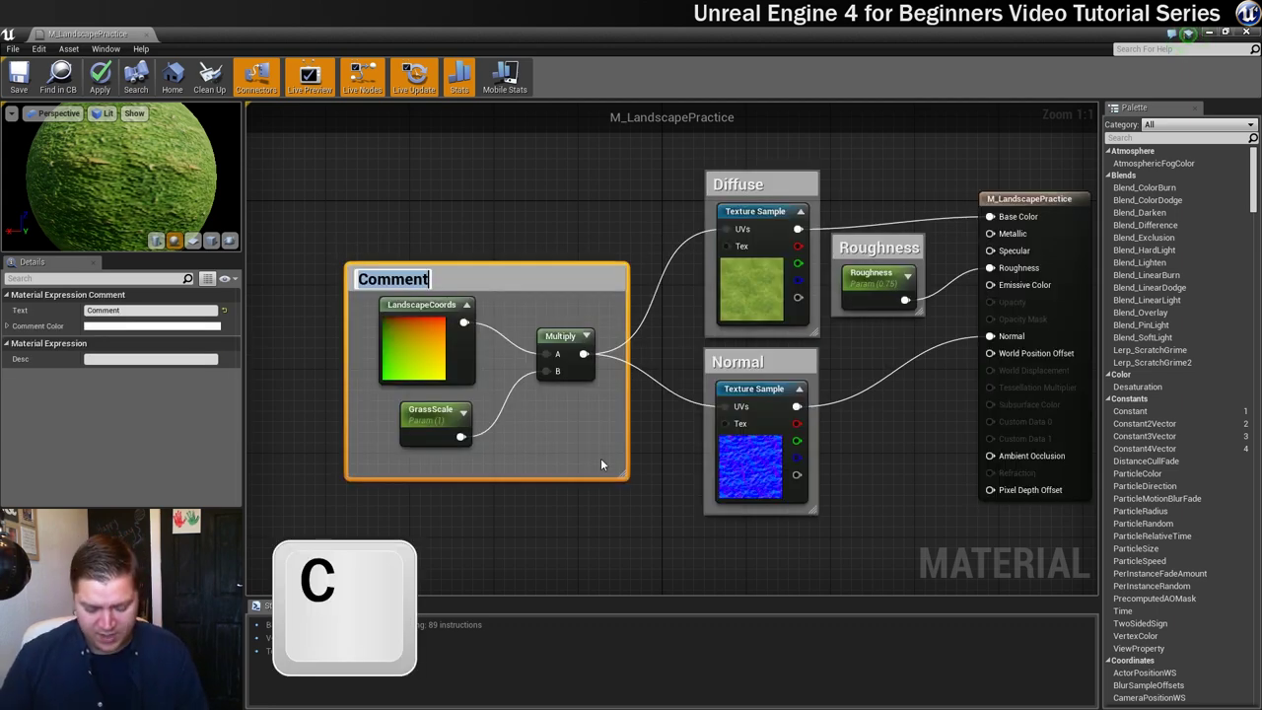
pyautogui.write('GrassSca')
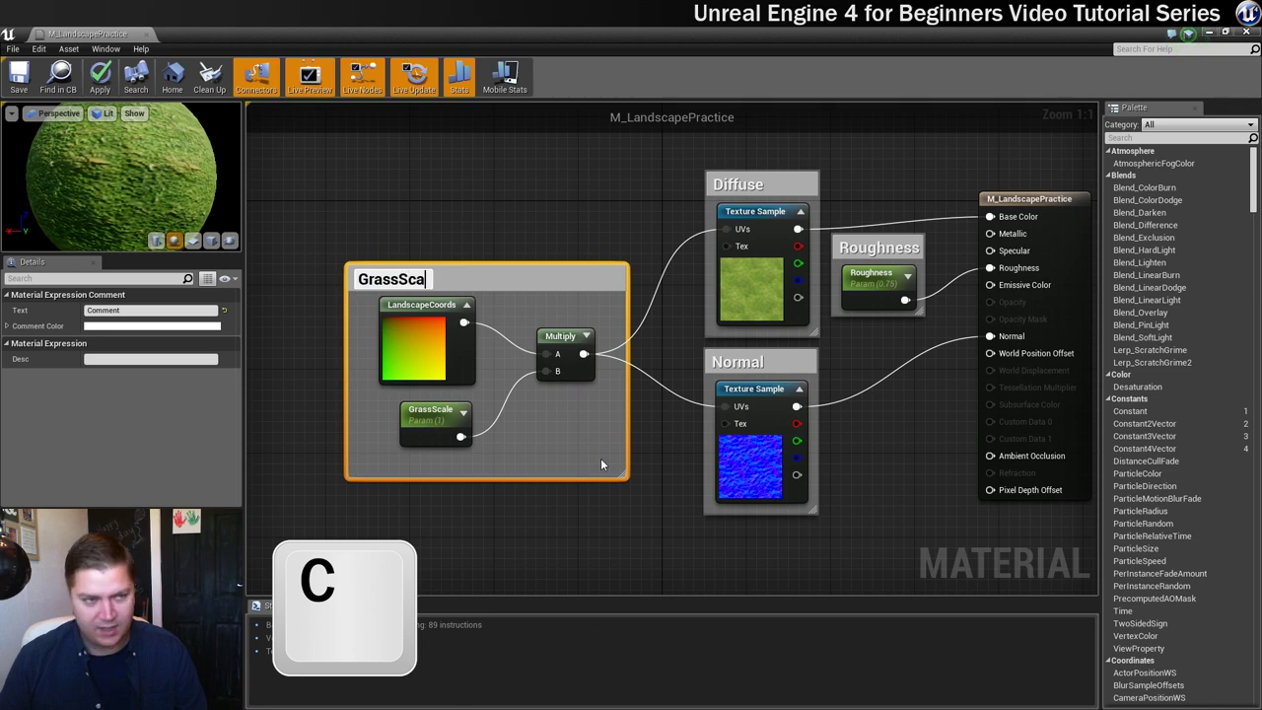
pyautogui.write('le')
pyautogui.press('Return')
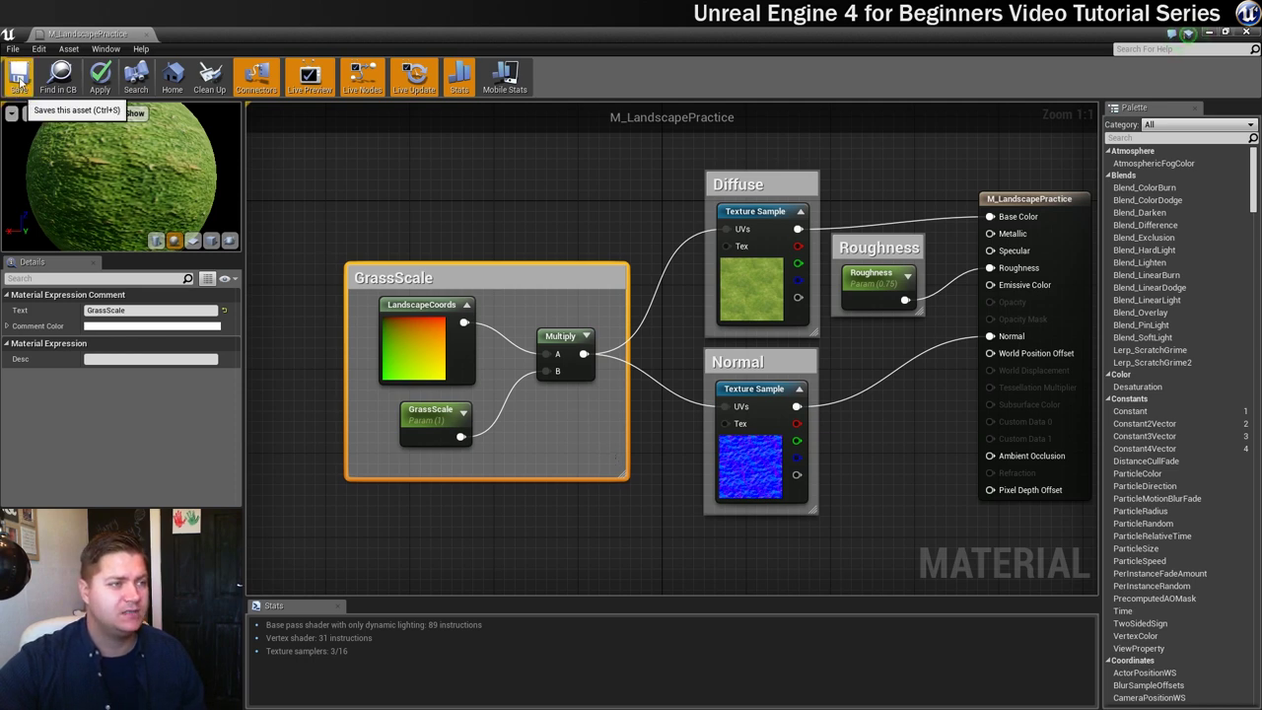
# Step: Save the material, dock its editor beside the level, and return to Level_Chapter3
pyautogui.click(16, 80)
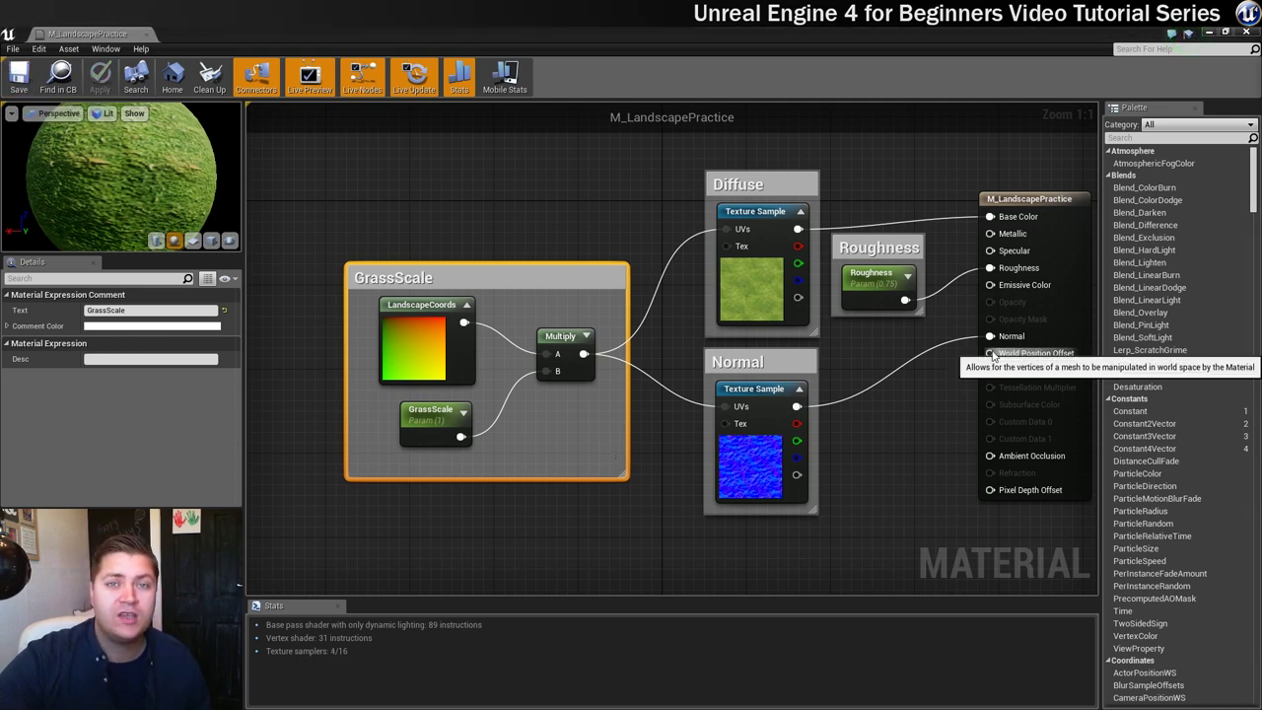
pyautogui.click(132, 34)
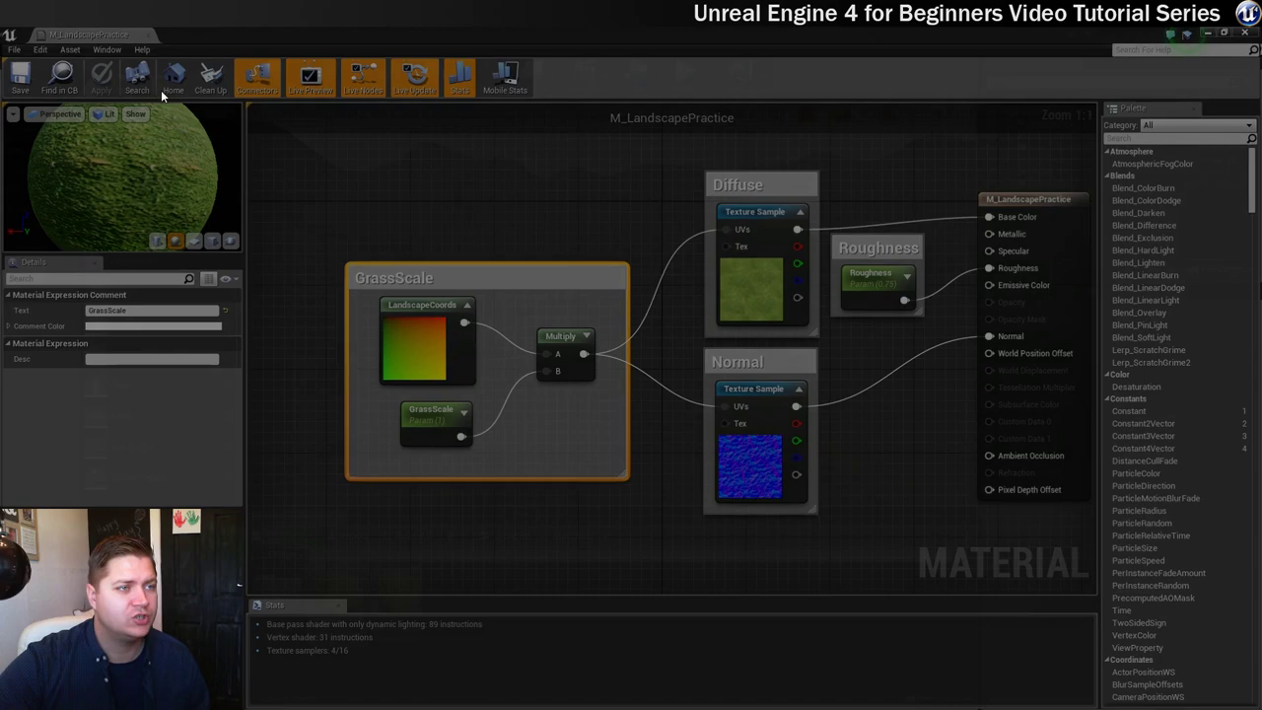
pyautogui.moveTo(190, 72); pyautogui.dragTo(219, 38)
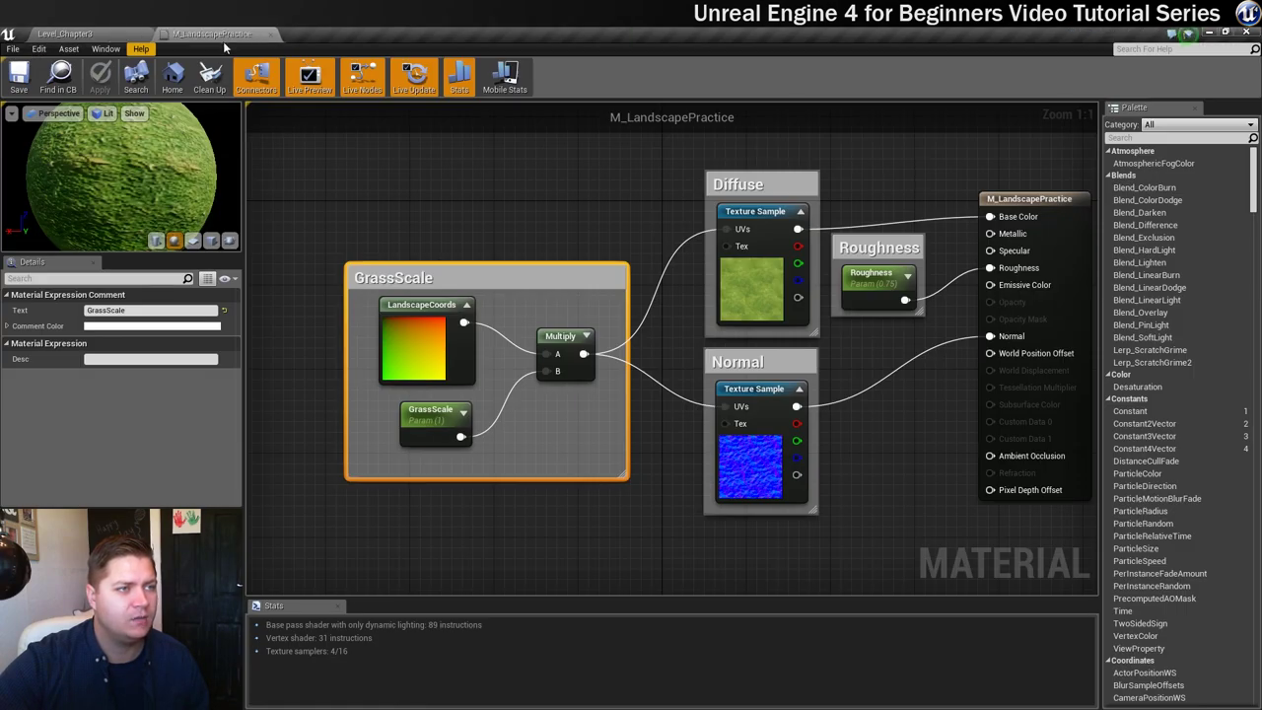
pyautogui.click(98, 32)
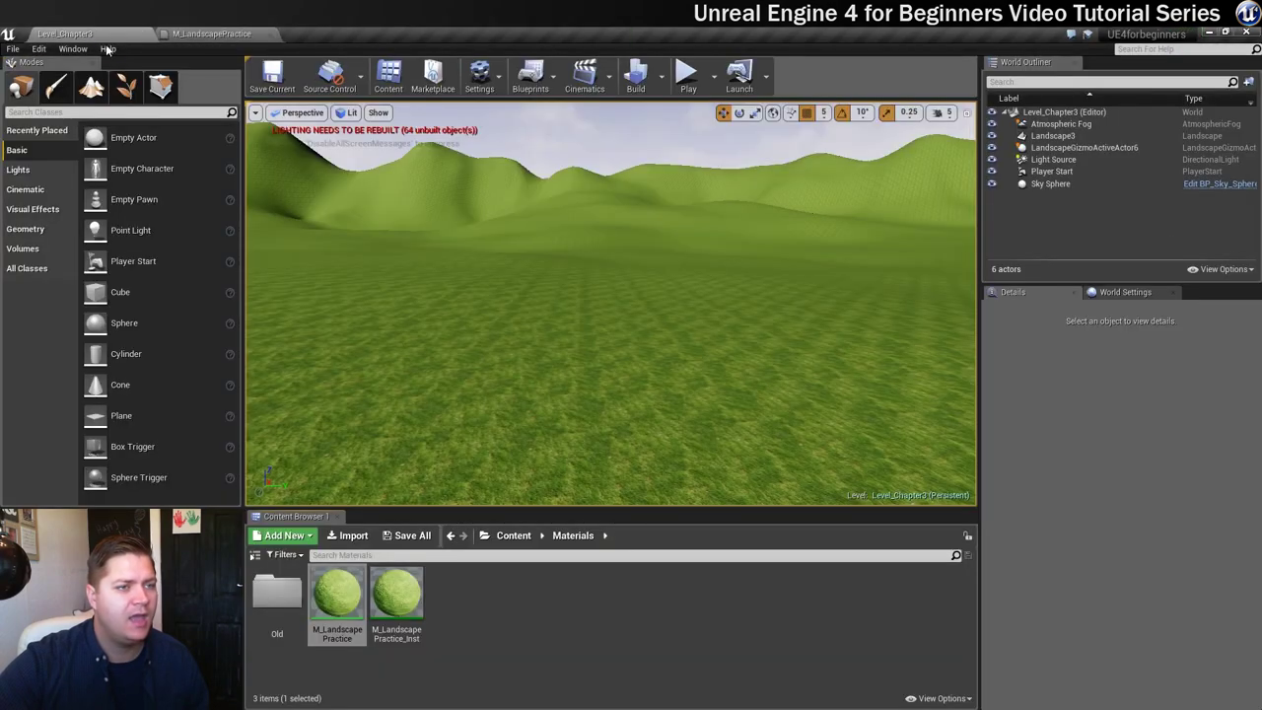
# Step: Open M_LandscapePractice_Inst in a floating editor and toggle its GrassScale override off and on twice
pyautogui.doubleClick(397, 591)
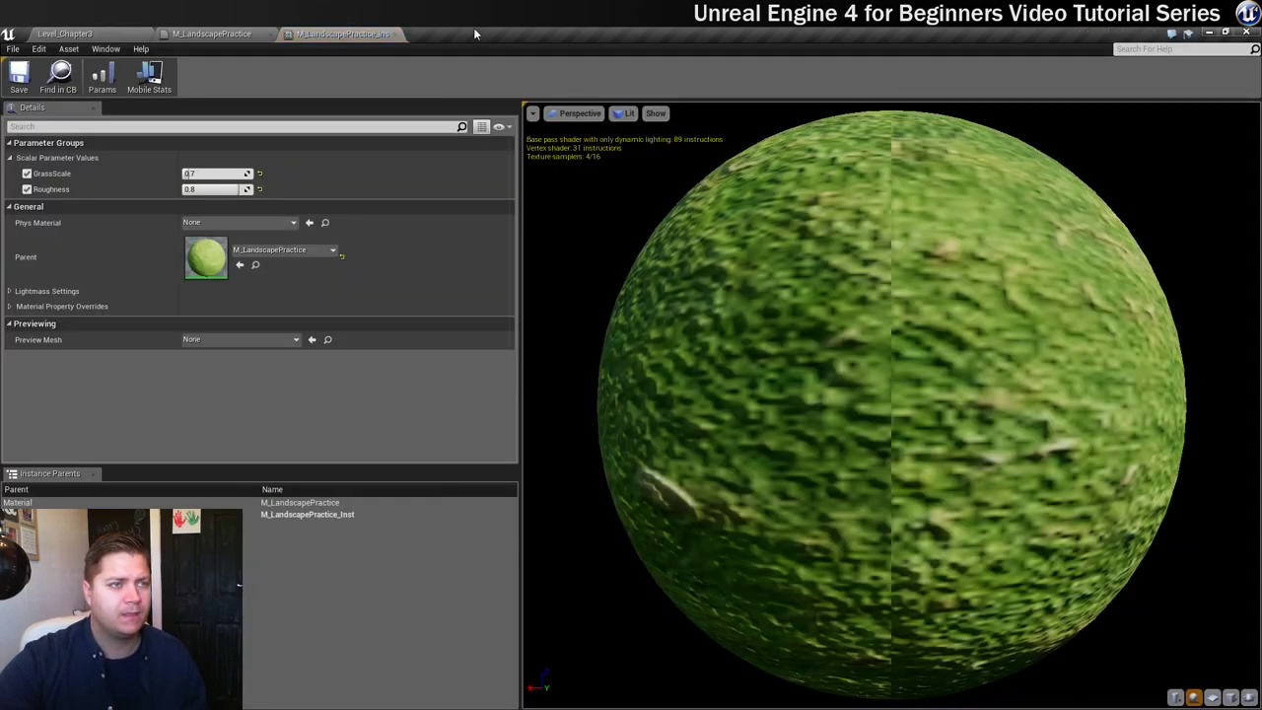
pyautogui.moveTo(473, 27); pyautogui.dragTo(786, 425)
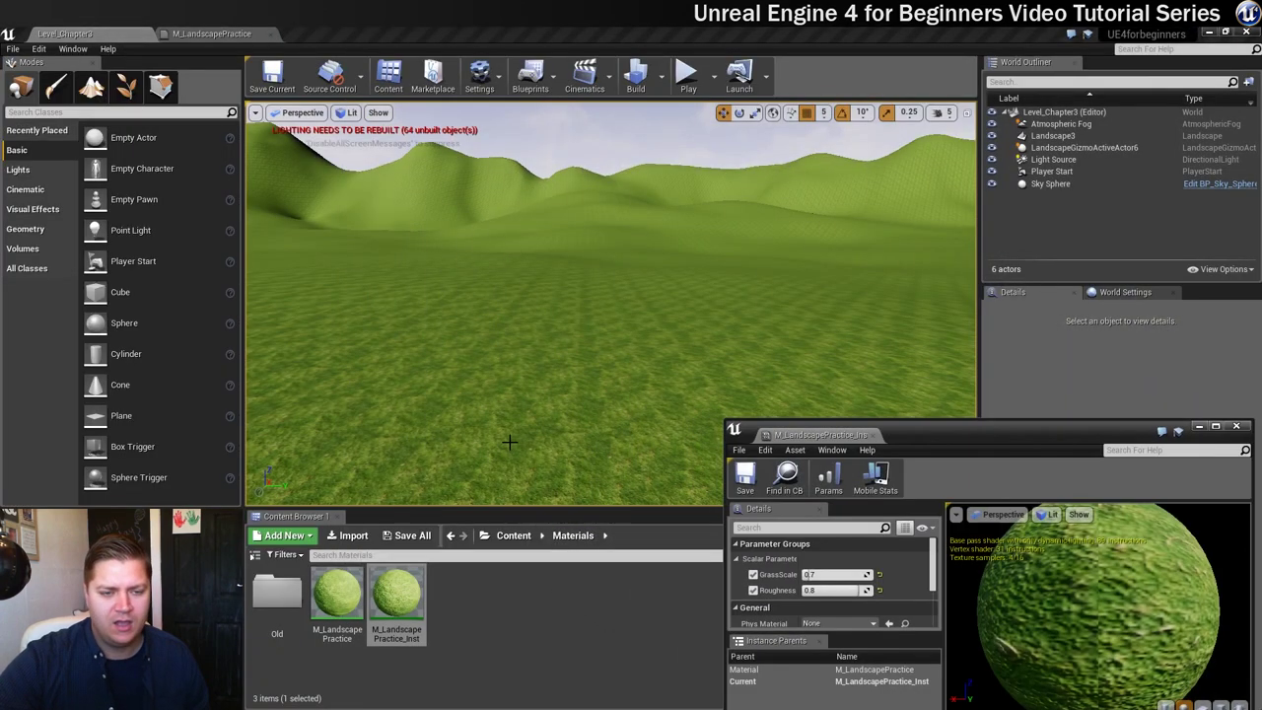
pyautogui.click(754, 574)
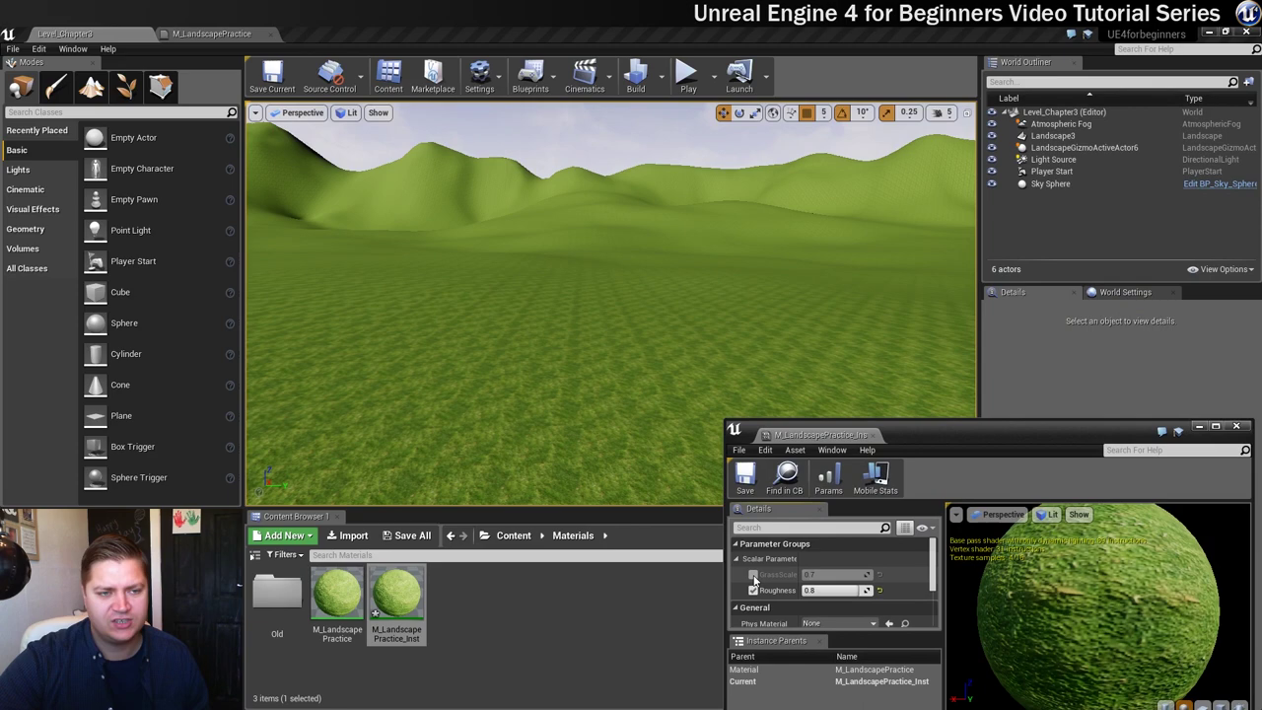
pyautogui.click(753, 574)
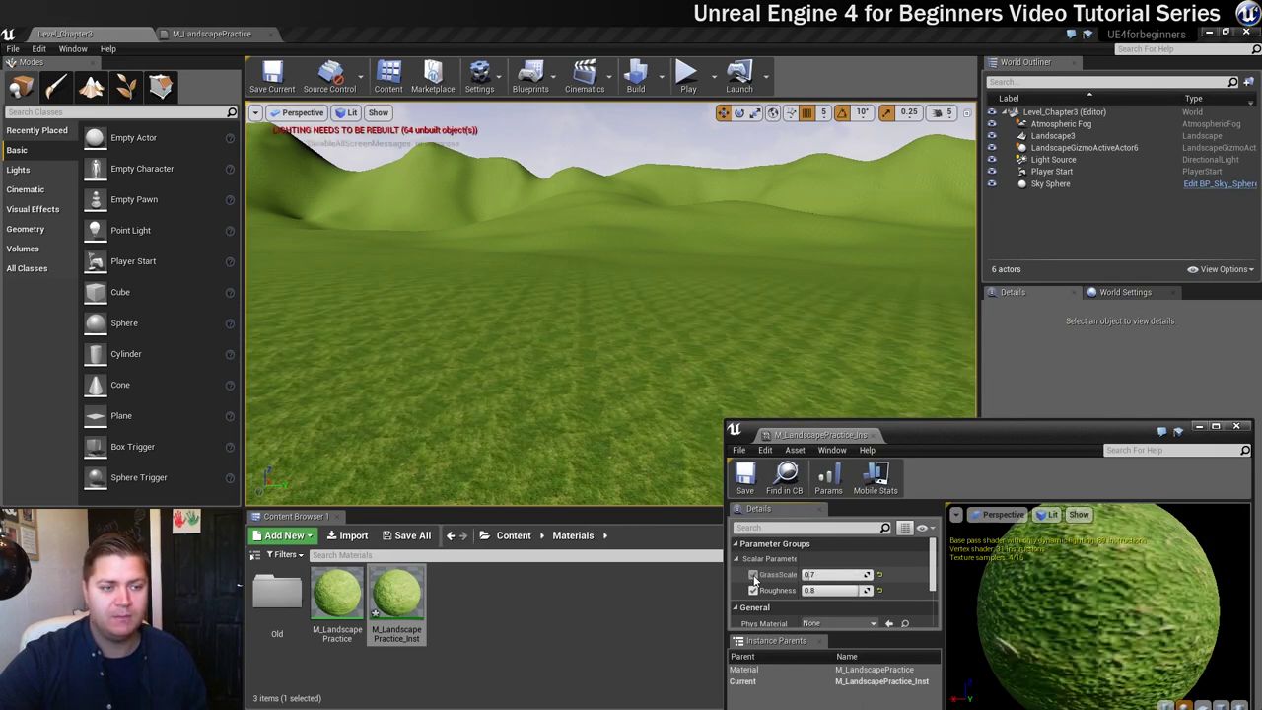
pyautogui.click(753, 574)
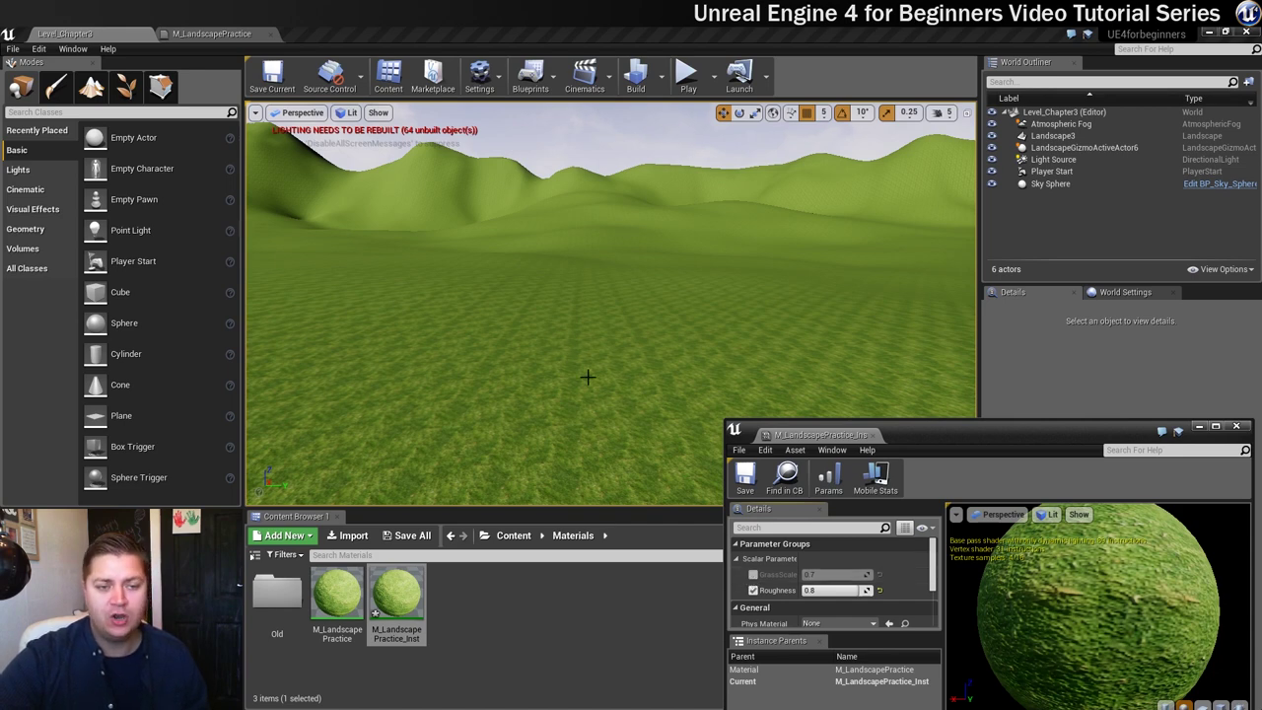
pyautogui.click(753, 574)
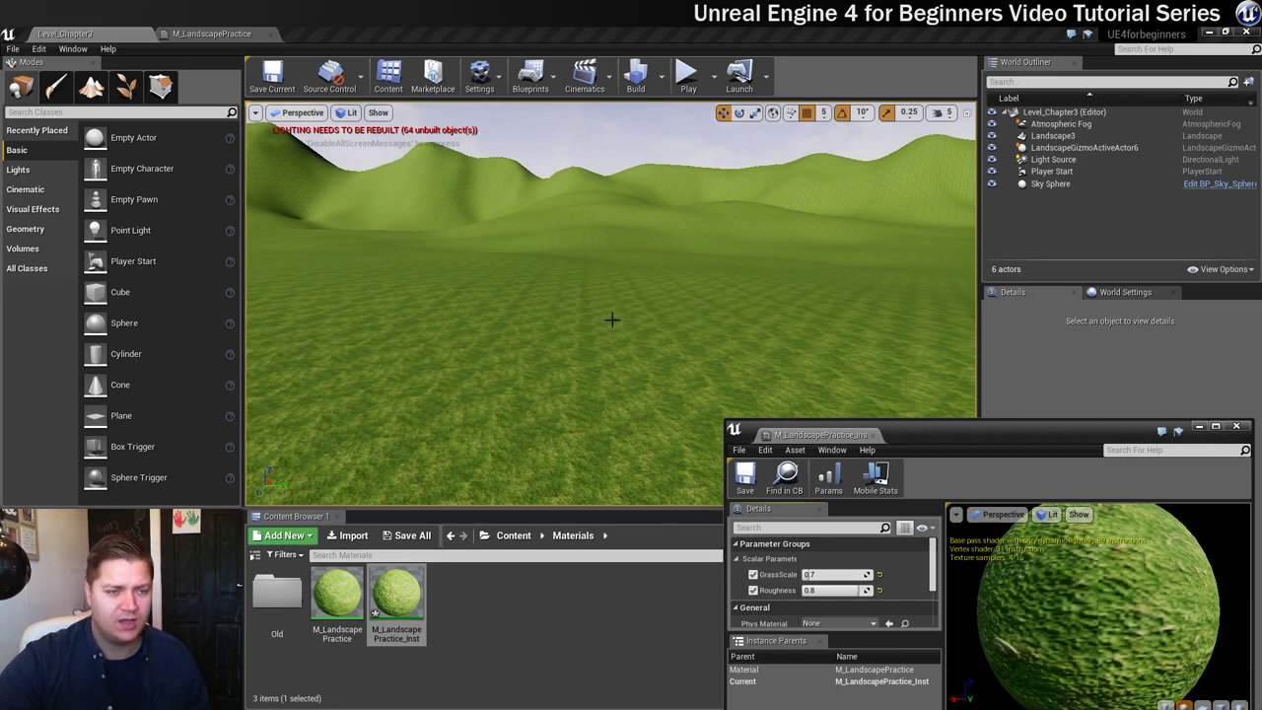
# Step: Look down at the grass and try GrassScale values 0.8, 2, then settle on 0.6
pyautogui.moveTo(623, 334); pyautogui.dragTo(623, 454, button='right')
pyautogui.moveTo(589, 261)
pyautogui.mouseDown(button='right')
pyautogui.moveTo(590, 325)
pyautogui.moveTo(589, 261)
pyautogui.mouseUp(button='right')
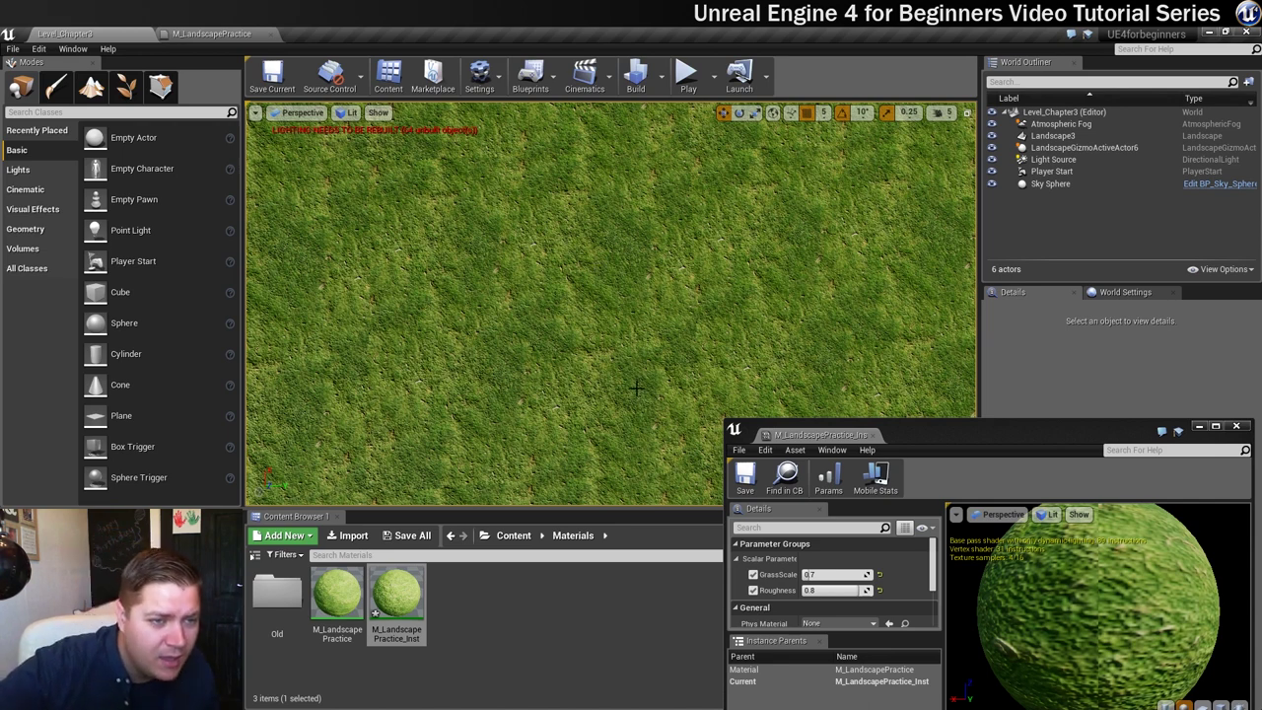
pyautogui.click(828, 575)
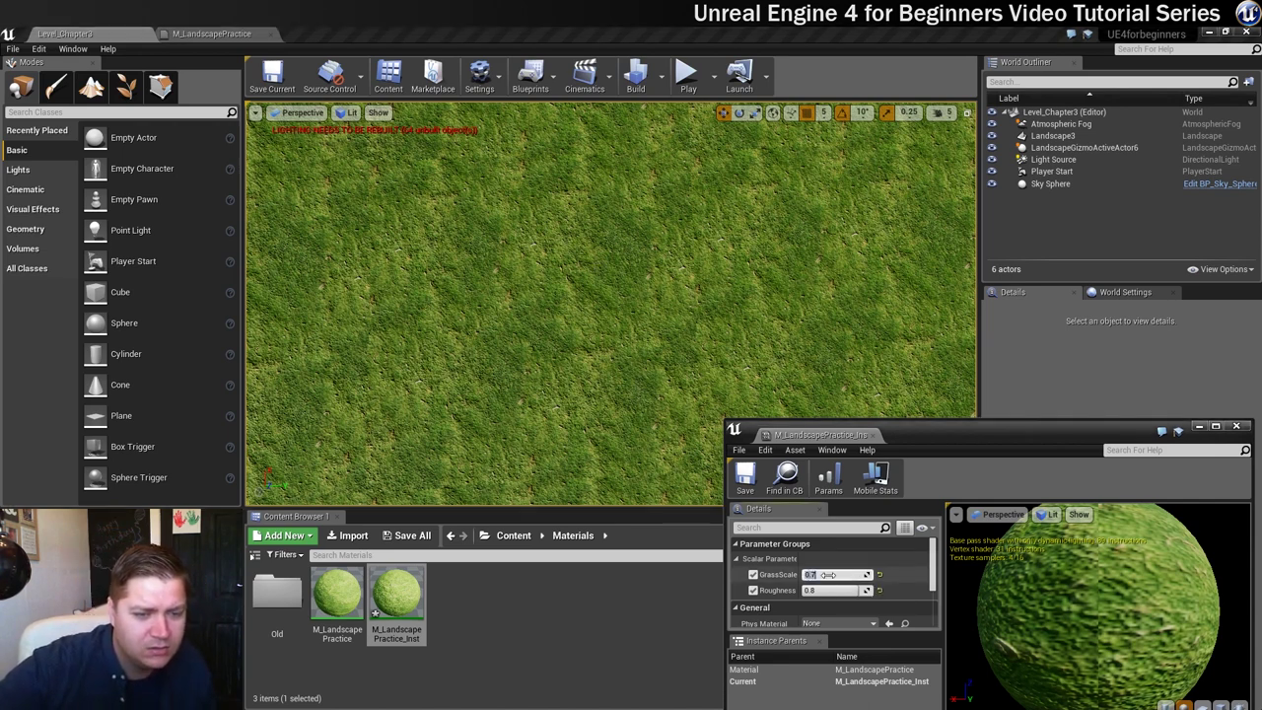
pyautogui.write('0')
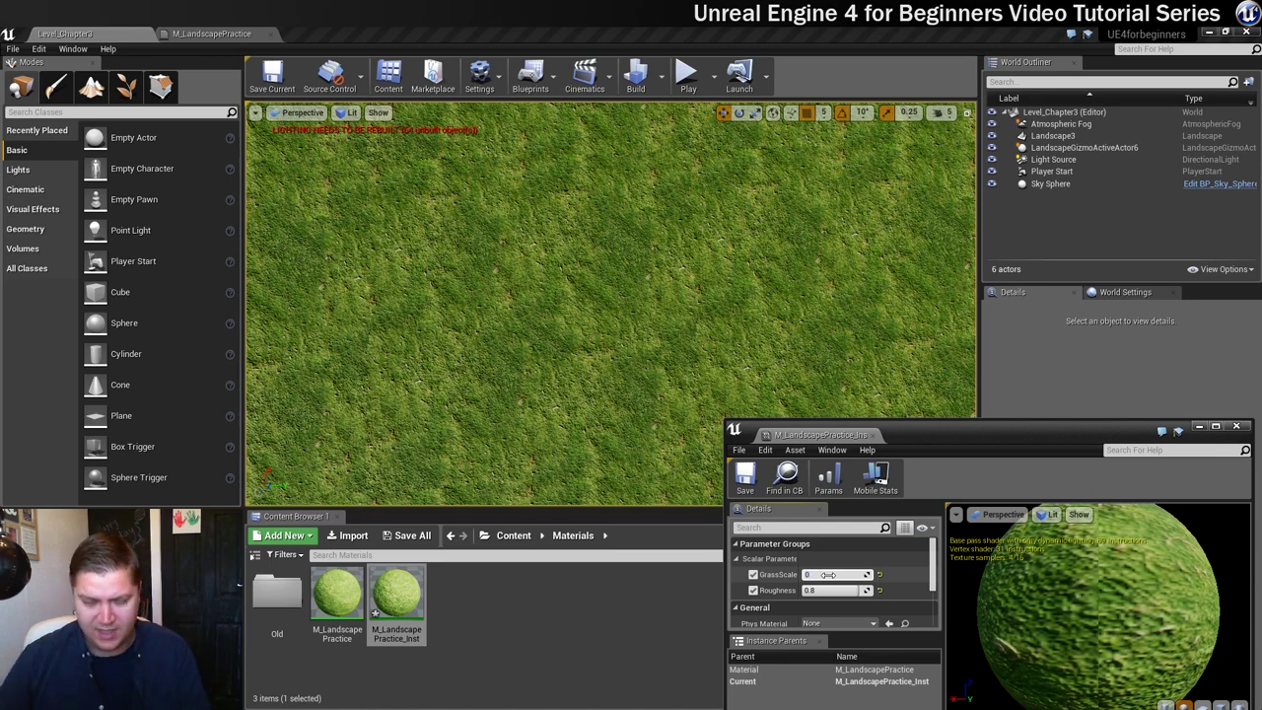
pyautogui.write('.8')
pyautogui.press('Return')
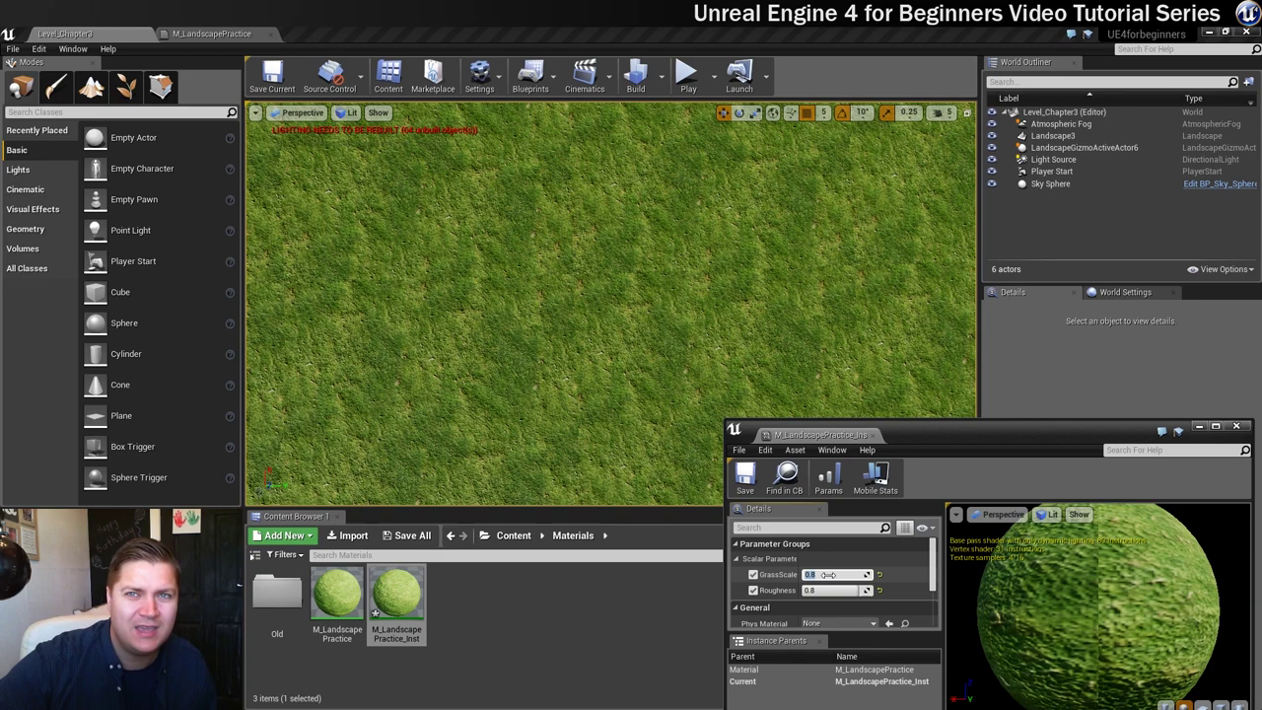
pyautogui.write('2')
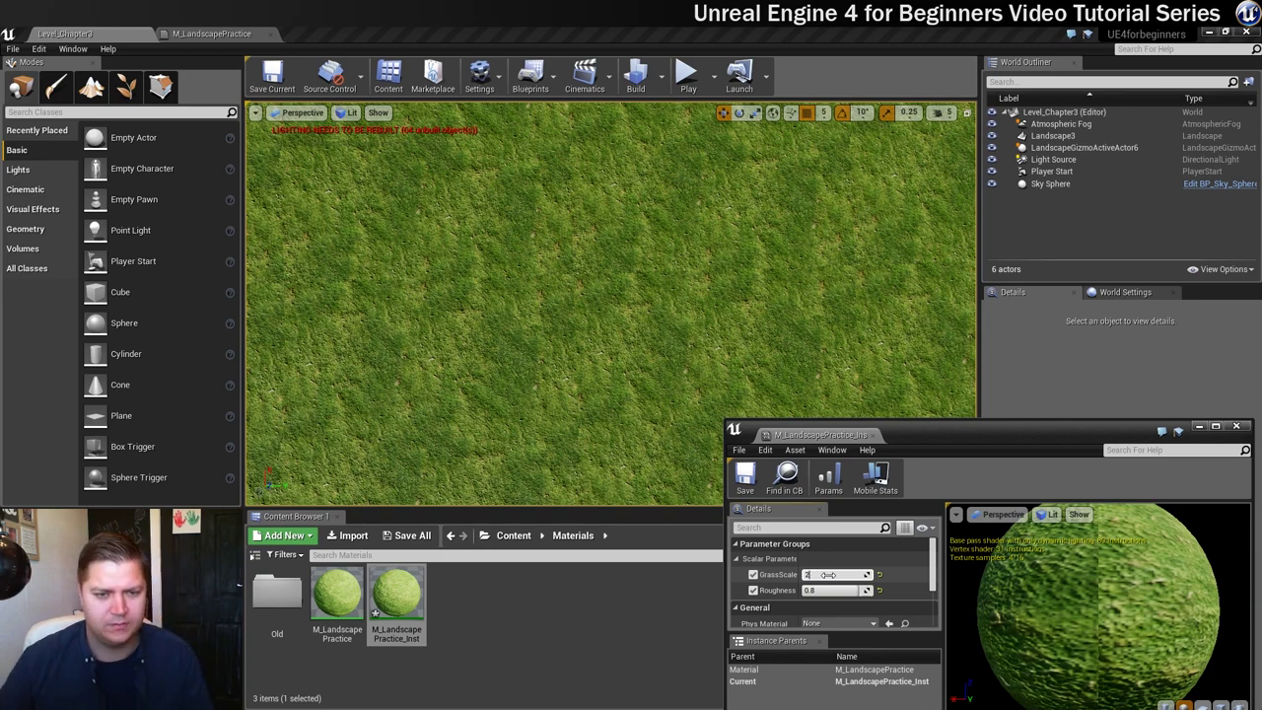
pyautogui.press('Return')
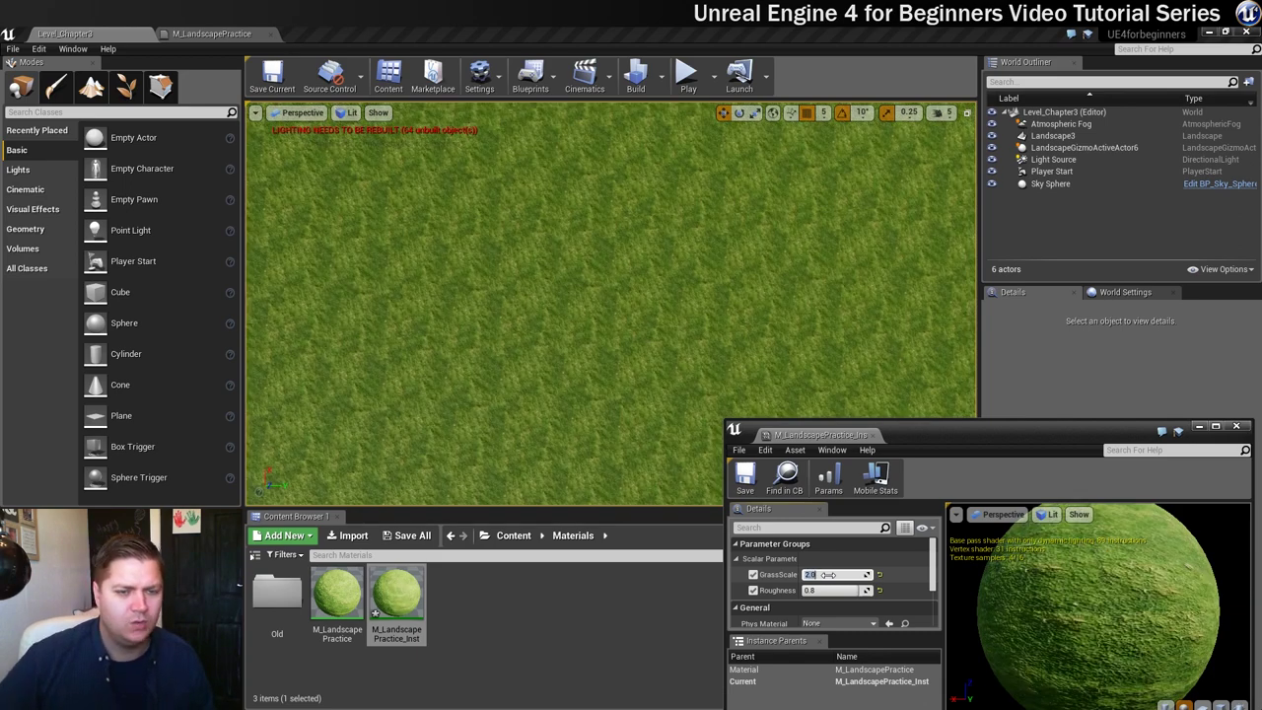
pyautogui.write('0')
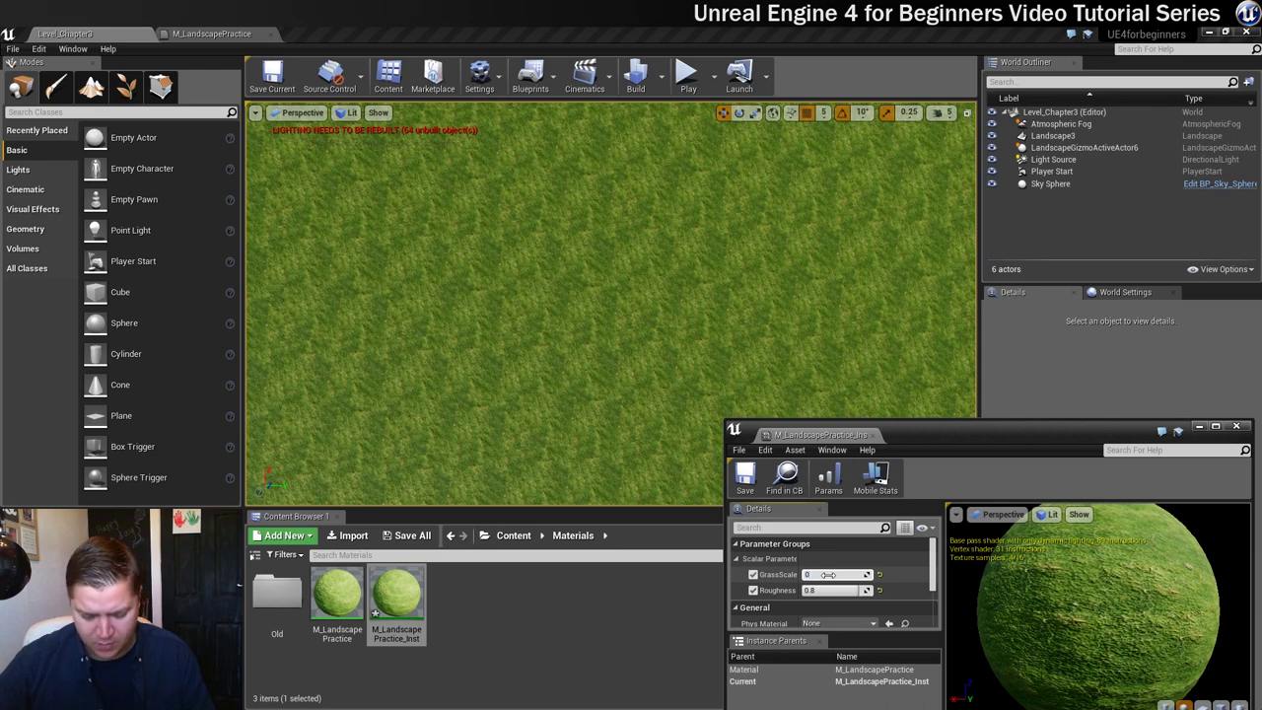
pyautogui.write('.6')
pyautogui.press('Return')
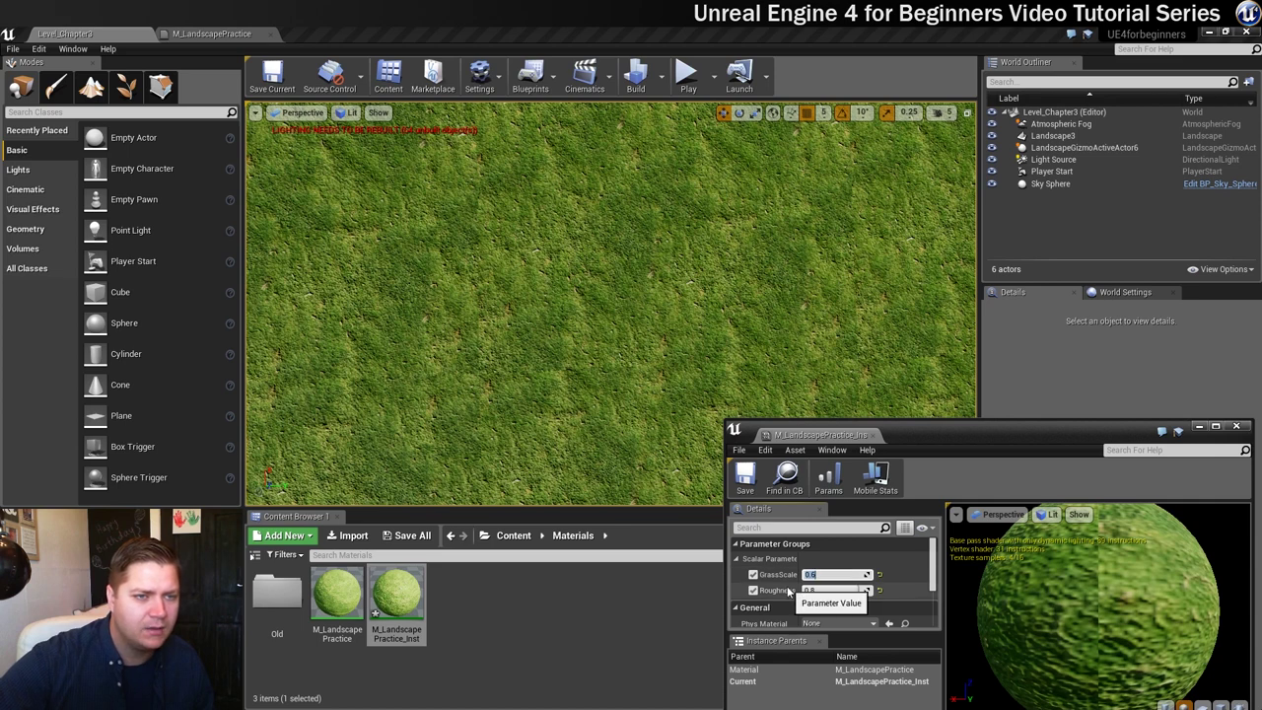
# Step: Save M_LandscapePractice_Inst from the instance editor's toolbar
pyautogui.click(745, 480)
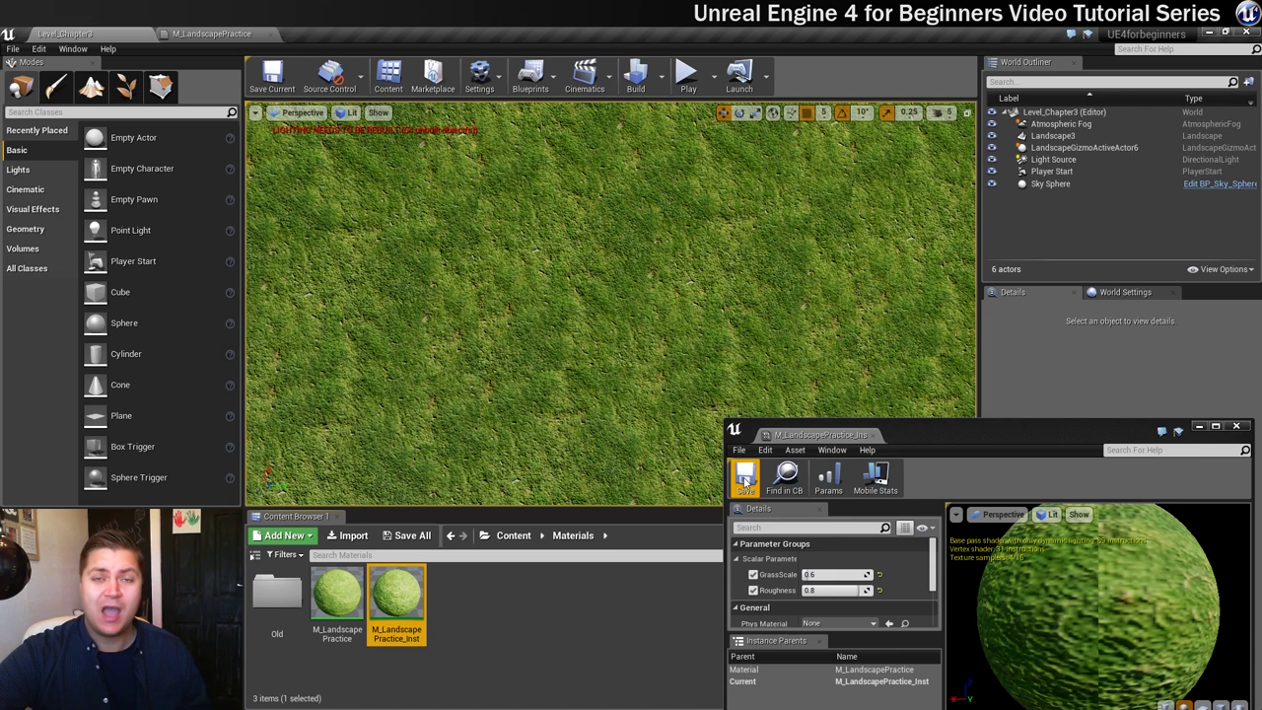